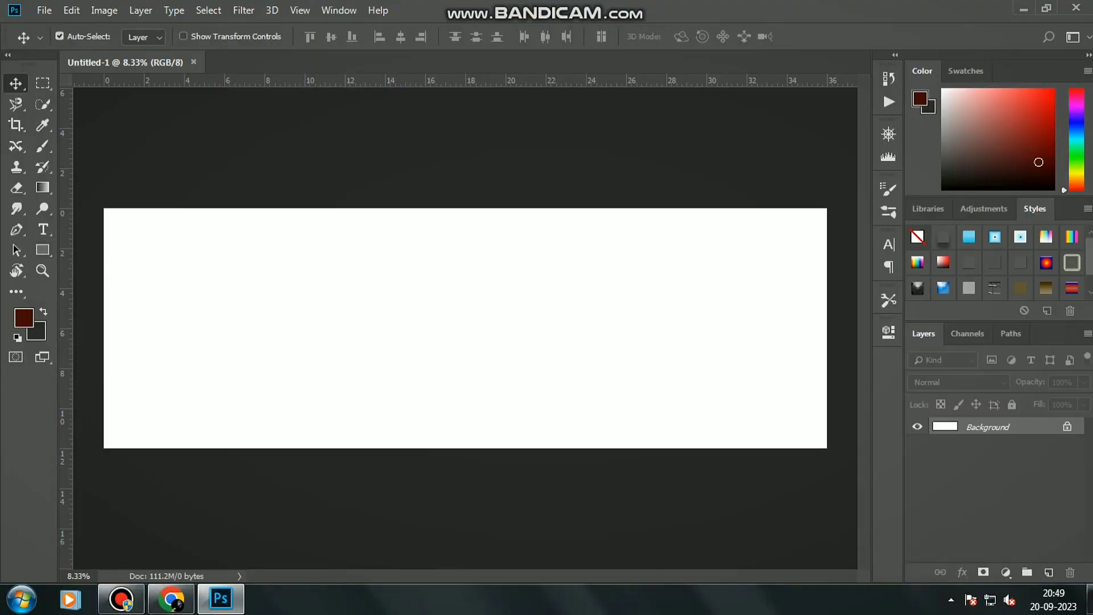
# - Add a vertical centre guide at 18 in and draw a tall rectangle ending at it
pyautogui.moveTo(66, 196); pyautogui.dragTo(466, 233)
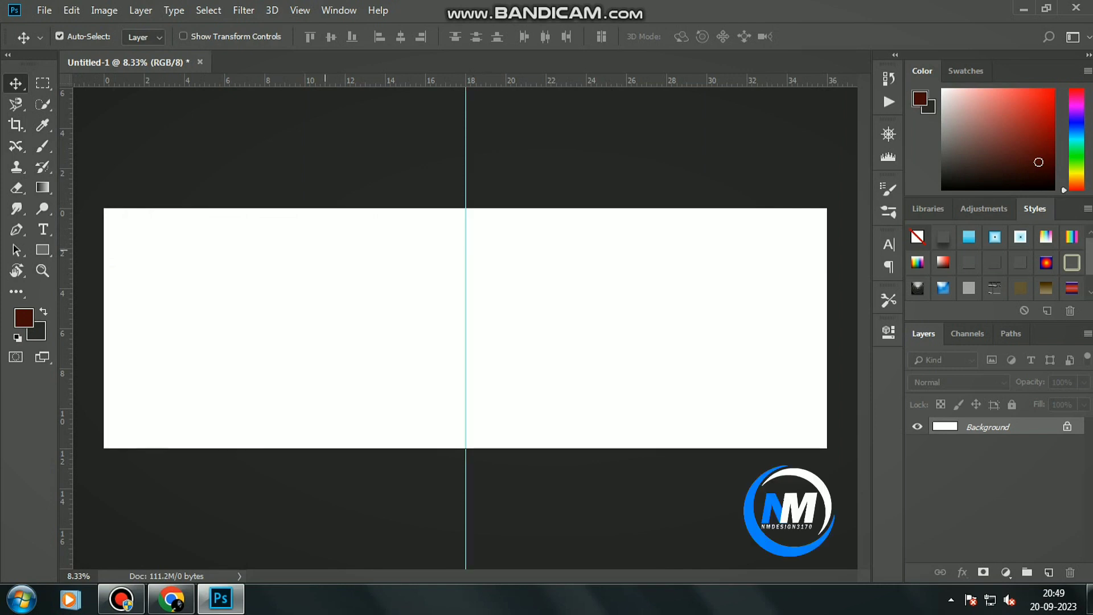
pyautogui.press('u')
pyautogui.moveTo(274, 209)
pyautogui.mouseDown()
pyautogui.moveTo(466, 408)
pyautogui.moveTo(455, 408)
pyautogui.mouseUp()
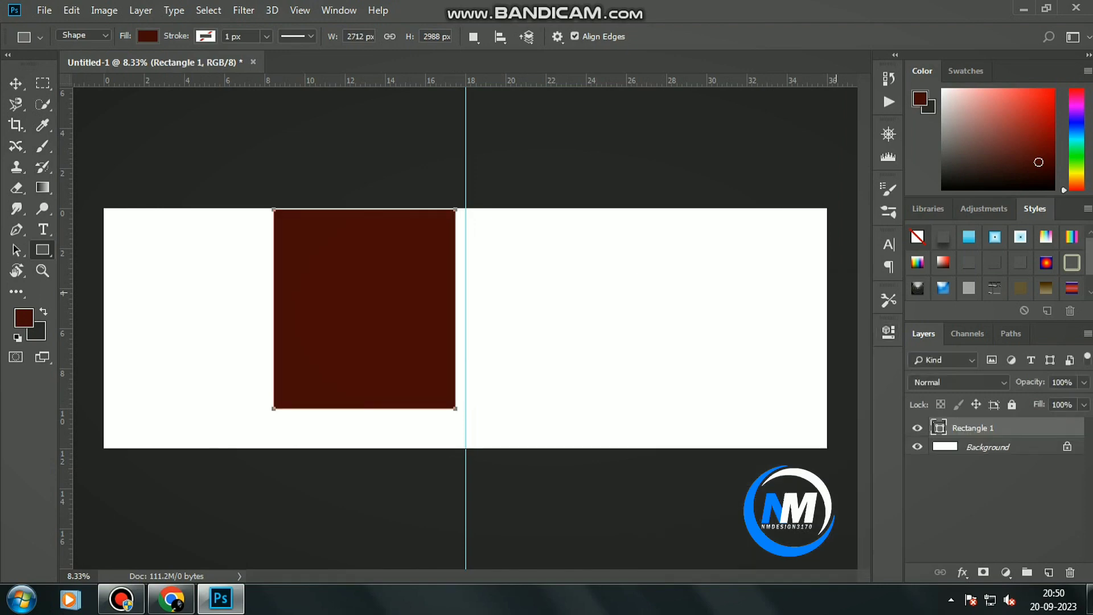
# - Slightly shorten the tall rectangle's bottom edge while keeping its top in place
pyautogui.press('v')
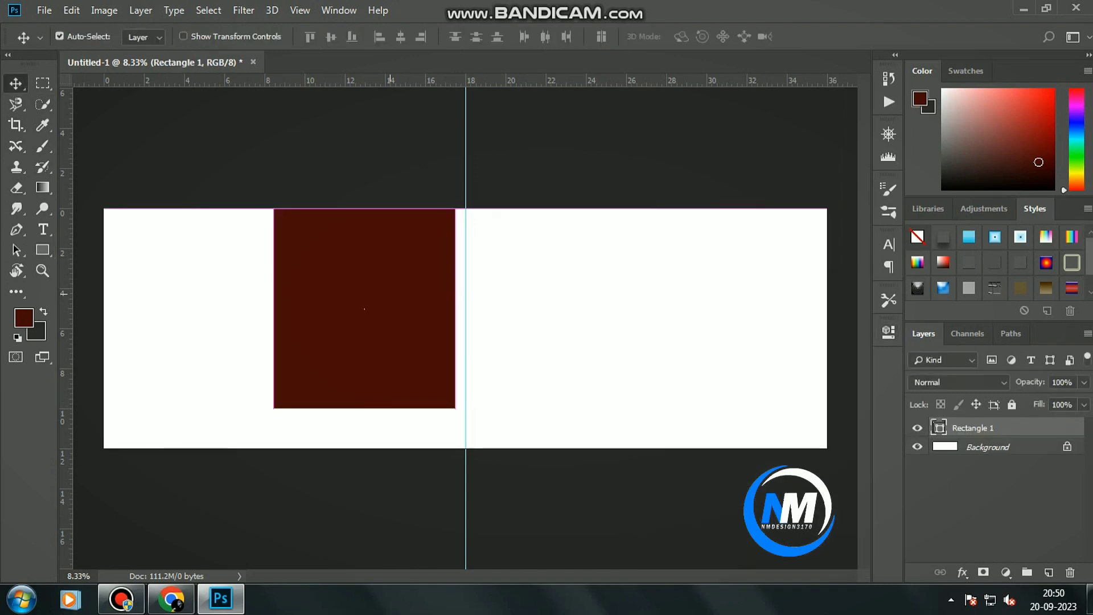
pyautogui.hotkey('ctrl', 't')
pyautogui.moveTo(364, 209)
pyautogui.mouseDown()
pyautogui.moveTo(364, 225)
pyautogui.moveTo(364, 208)
pyautogui.mouseUp()
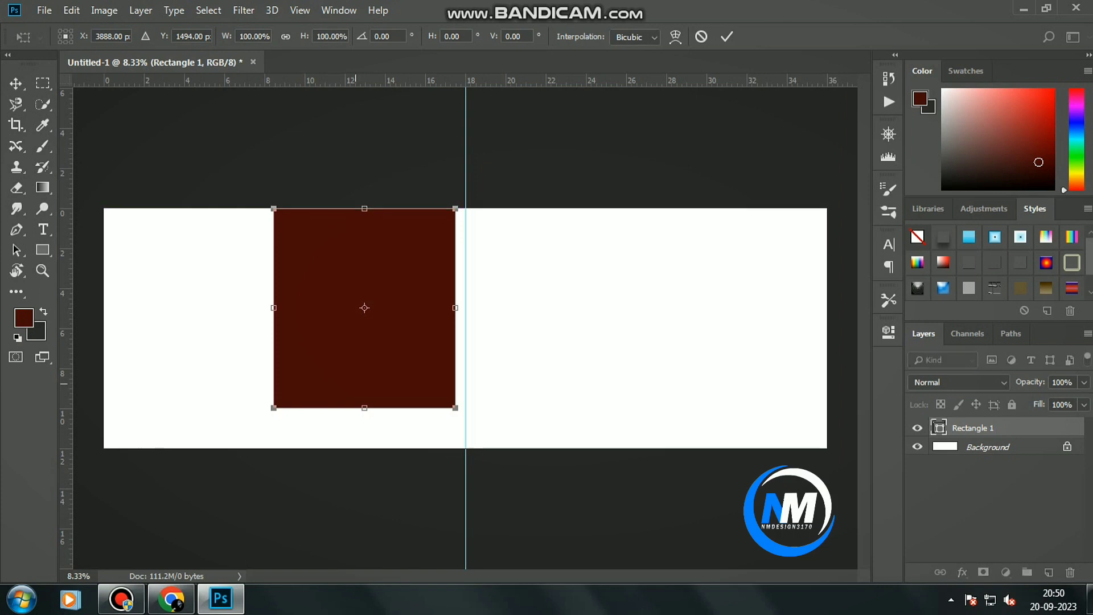
pyautogui.moveTo(365, 407); pyautogui.dragTo(365, 415)
pyautogui.press('Return')
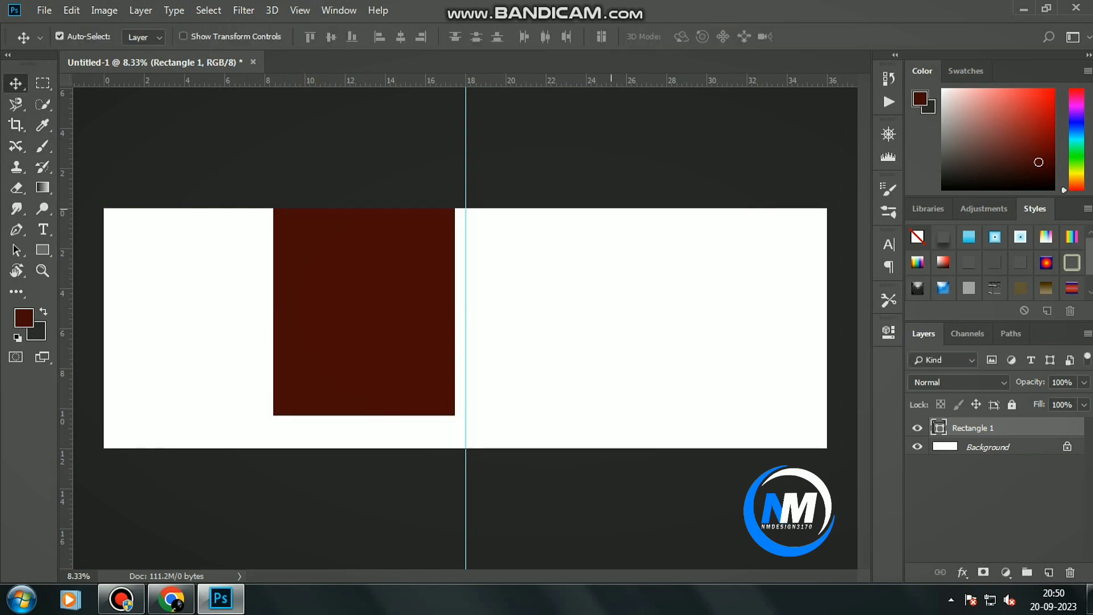
pyautogui.press('u')
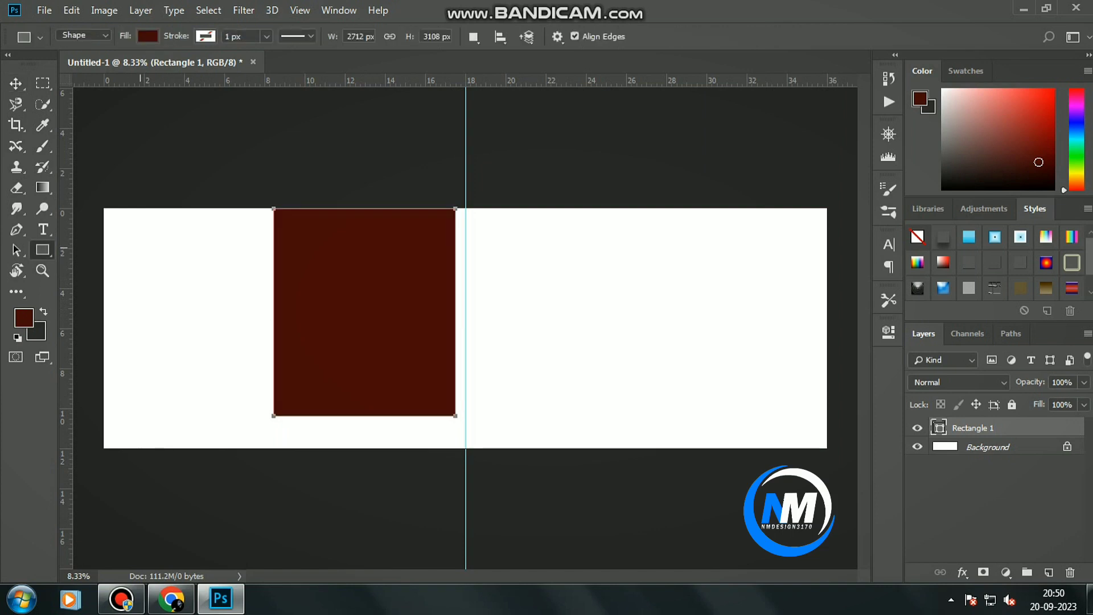
# - Draw a smaller rectangle left of the large one and narrow the large rectangle slightly
pyautogui.moveTo(132, 245); pyautogui.dragTo(269, 334)
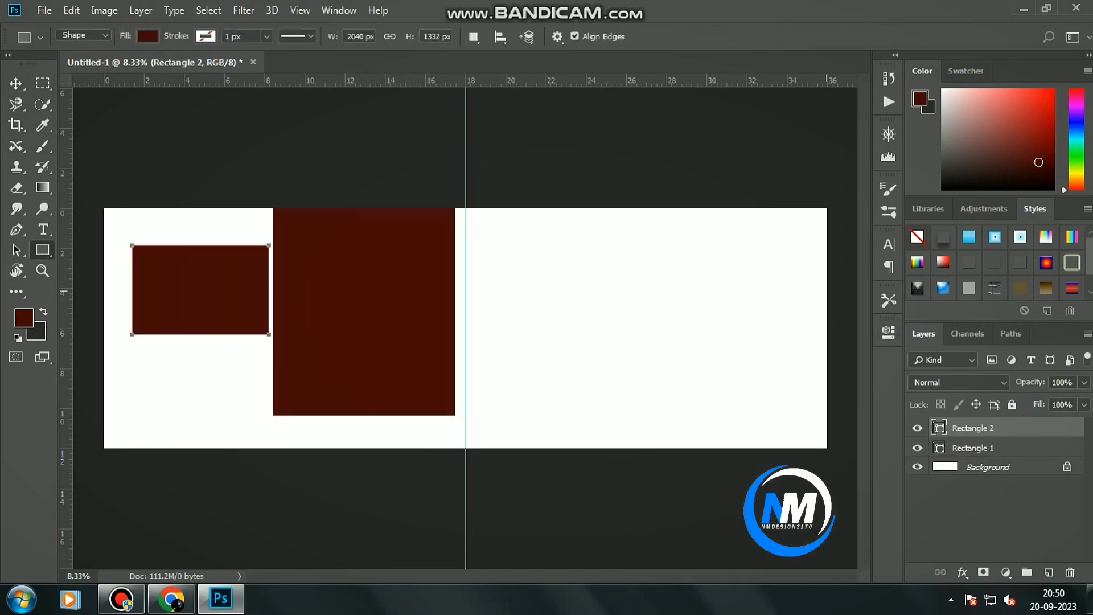
pyautogui.press('v')
pyautogui.click(365, 312)
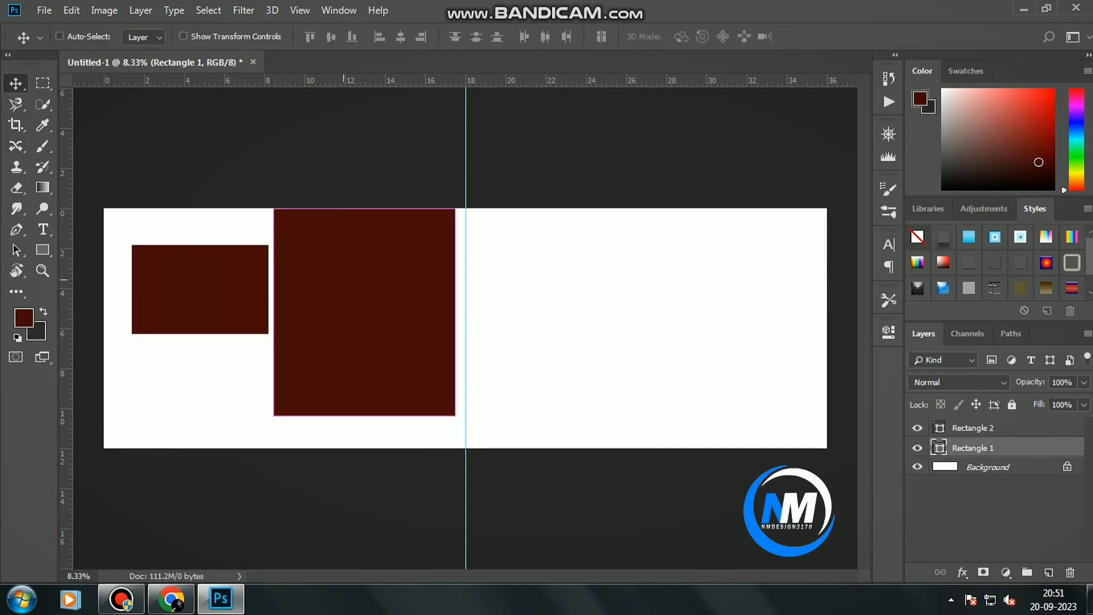
pyautogui.hotkey('ctrl', 't')
pyautogui.moveTo(273, 312)
pyautogui.mouseDown()
pyautogui.moveTo(282, 312)
pyautogui.moveTo(260, 312)
pyautogui.mouseUp()
pyautogui.click(727, 37)
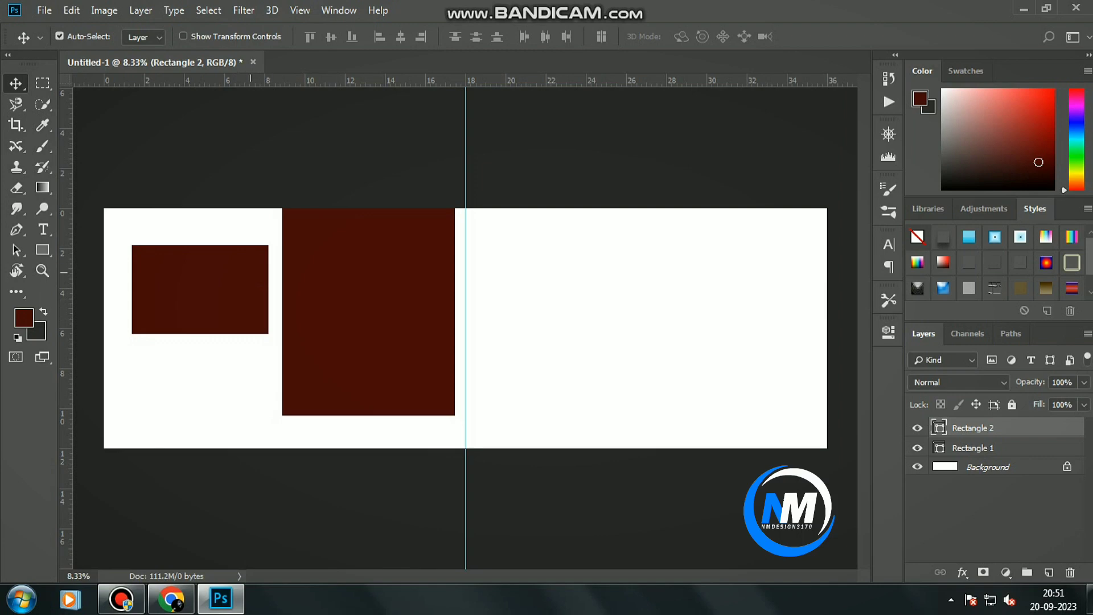
# - Position the small rectangle beside the large one and draw a thin bar above it
pyautogui.moveTo(254, 259); pyautogui.dragTo(268, 282)
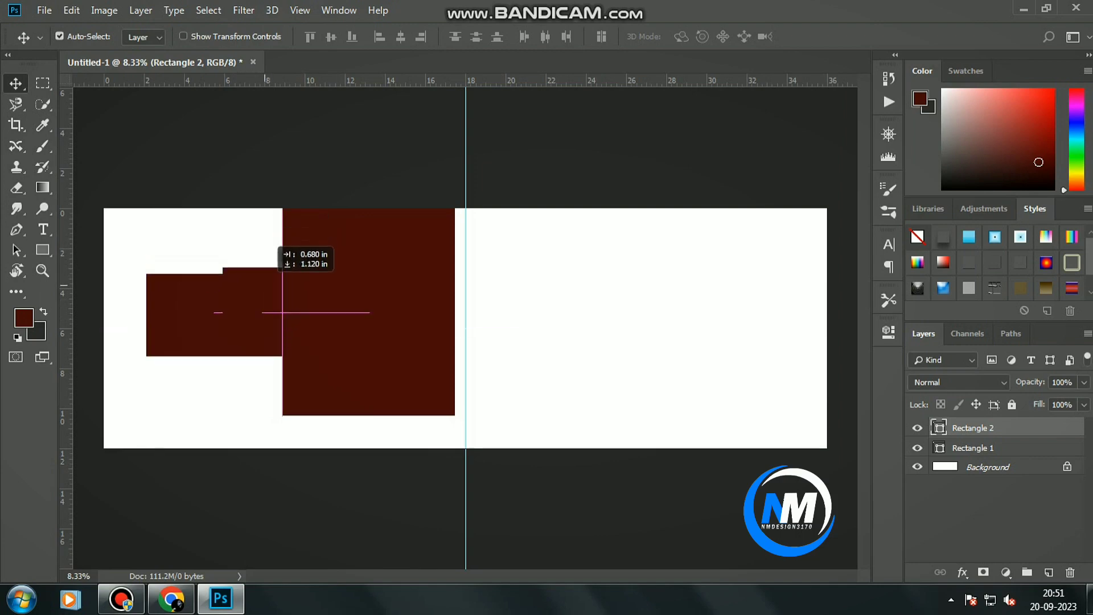
pyautogui.moveTo(268, 239)
pyautogui.mouseDown()
pyautogui.moveTo(265, 197)
pyautogui.moveTo(260, 225)
pyautogui.mouseUp()
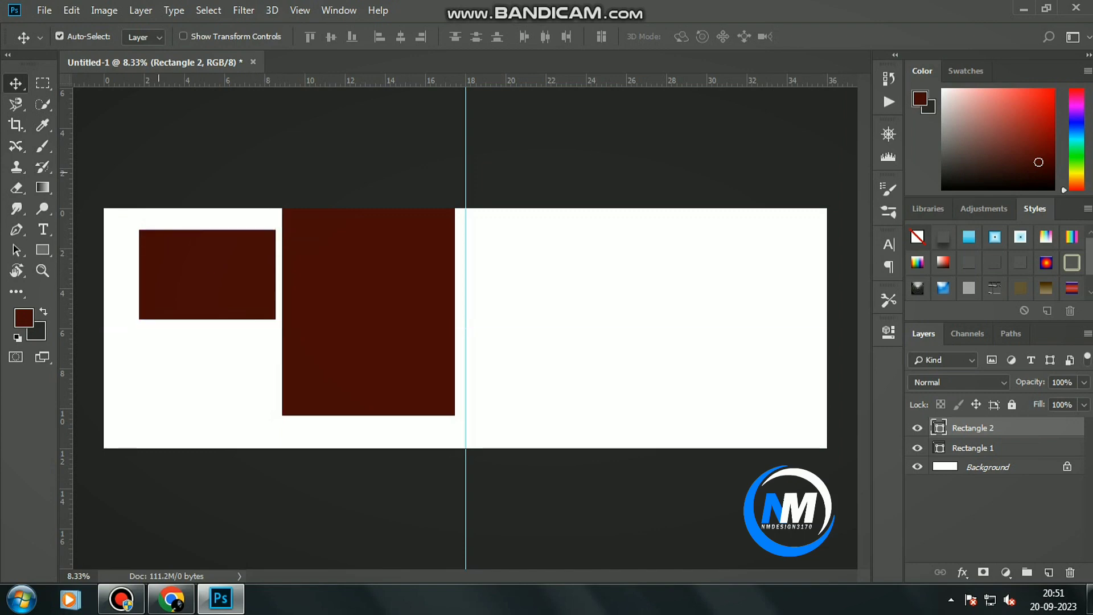
pyautogui.moveTo(203, 283); pyautogui.dragTo(204, 301)
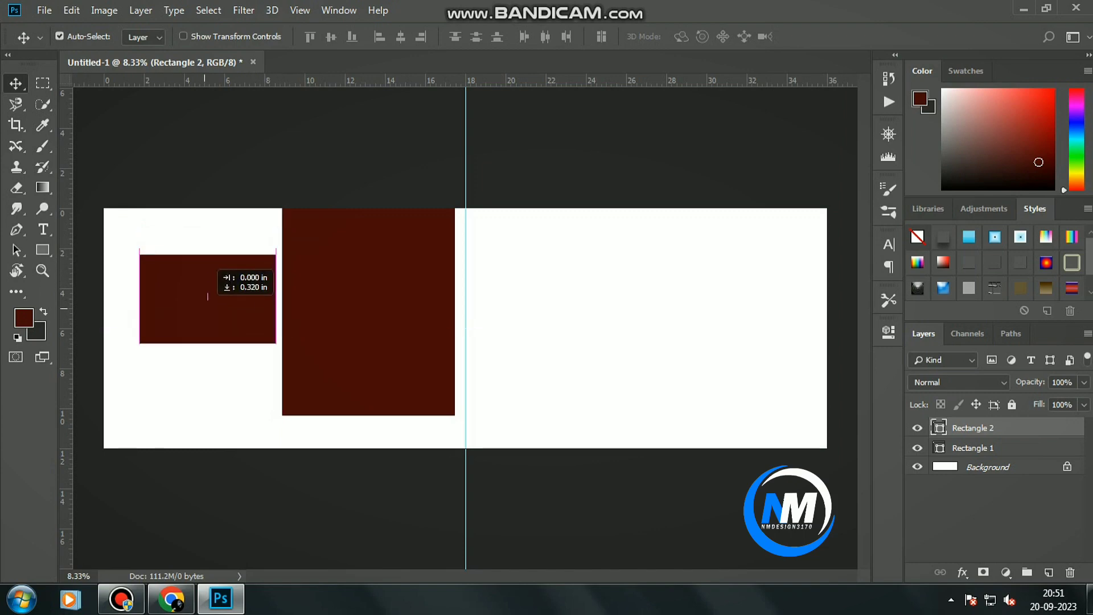
pyautogui.moveTo(207, 293); pyautogui.dragTo(207, 304)
pyautogui.press('u')
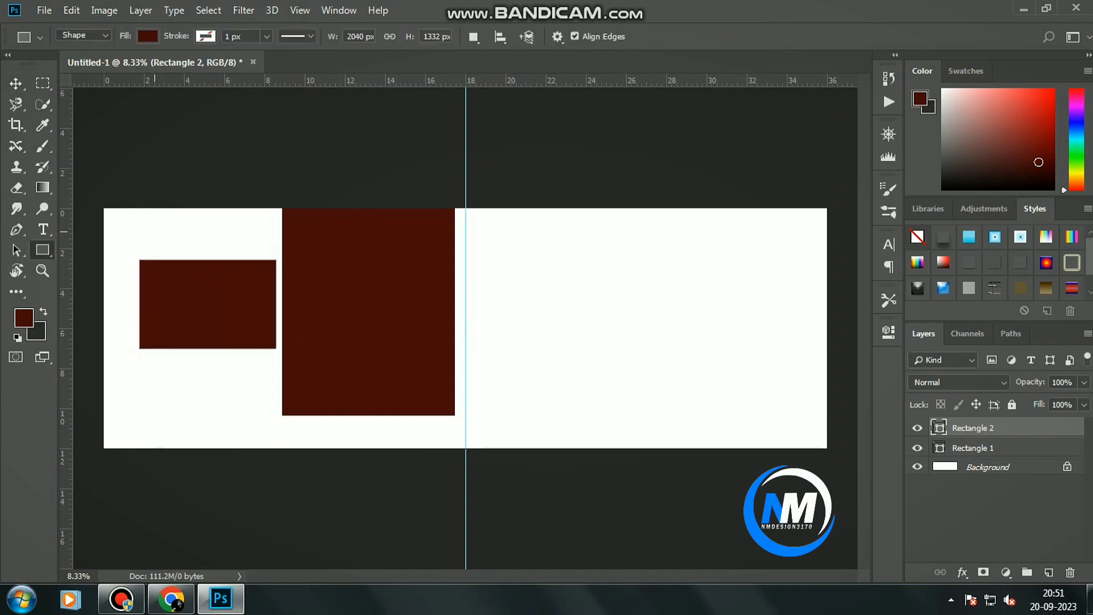
pyautogui.moveTo(142, 241); pyautogui.dragTo(276, 230)
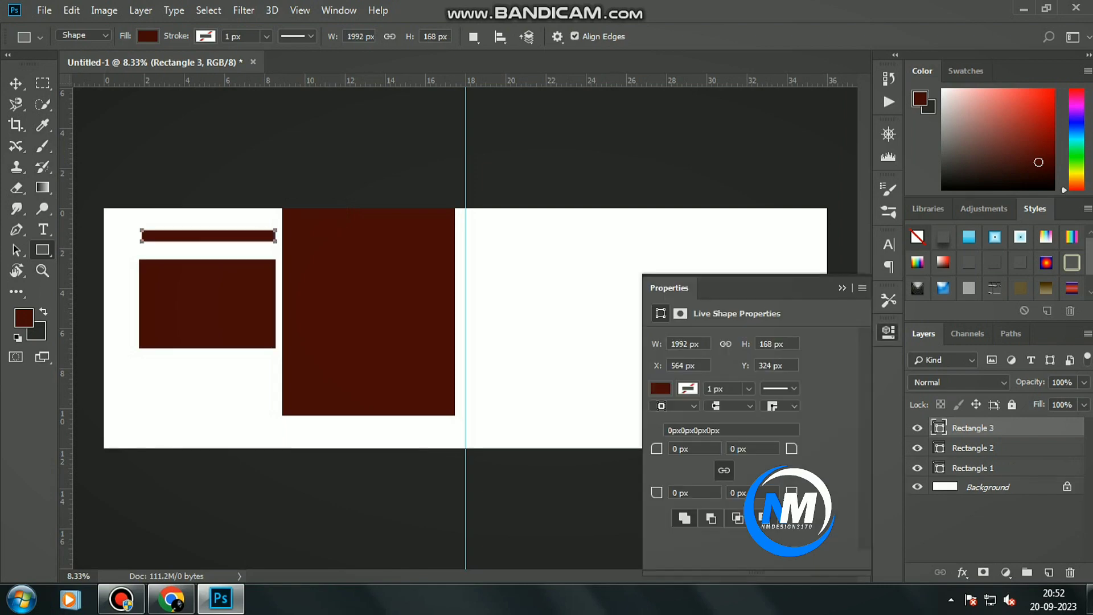
# - Round the thin bar's corners and stretch it to the small rectangle's width
pyautogui.press('Return')
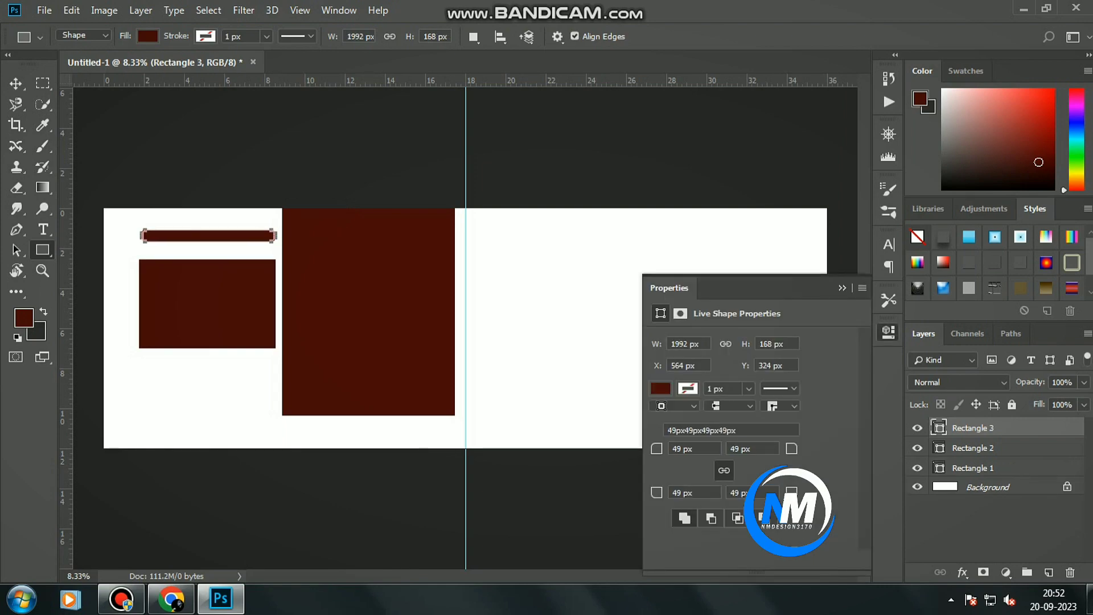
pyautogui.click(1048, 572)
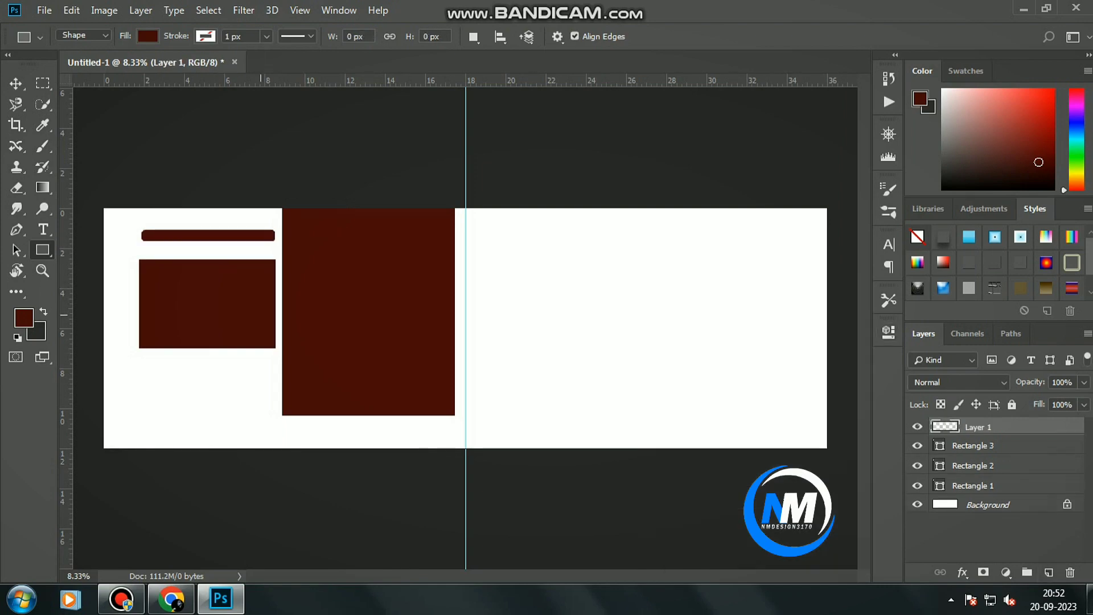
pyautogui.press('v')
pyautogui.click(209, 234)
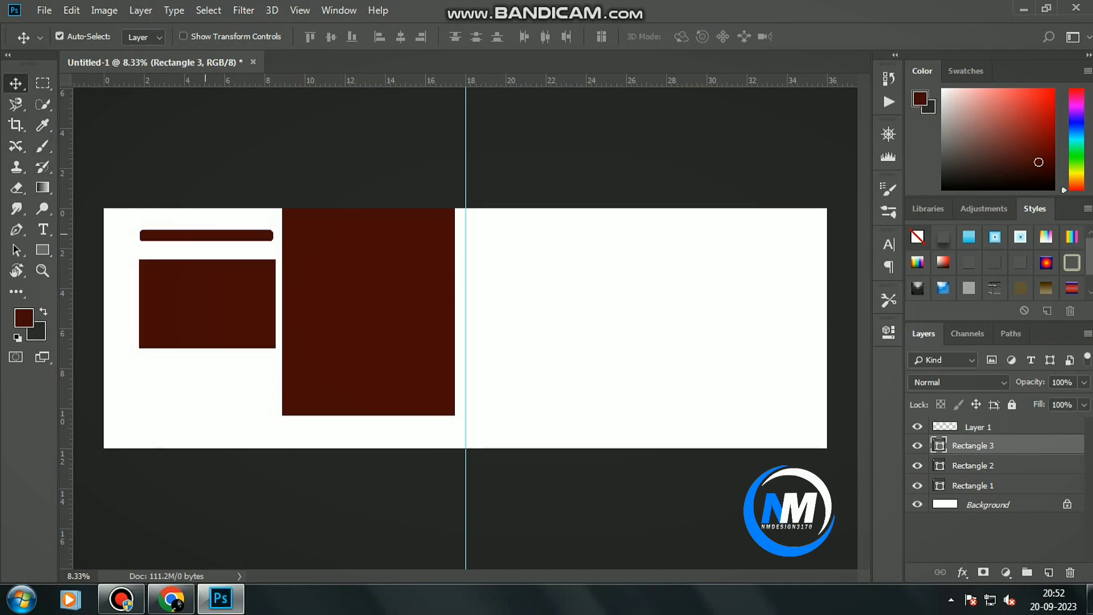
pyautogui.hotkey('ctrl', 't')
pyautogui.moveTo(273, 235); pyautogui.dragTo(277, 235)
pyautogui.press('Return')
# - Lower the bar toward the rectangle and draw a thin vertical line down the left side
pyautogui.moveTo(209, 235); pyautogui.dragTo(209, 246)
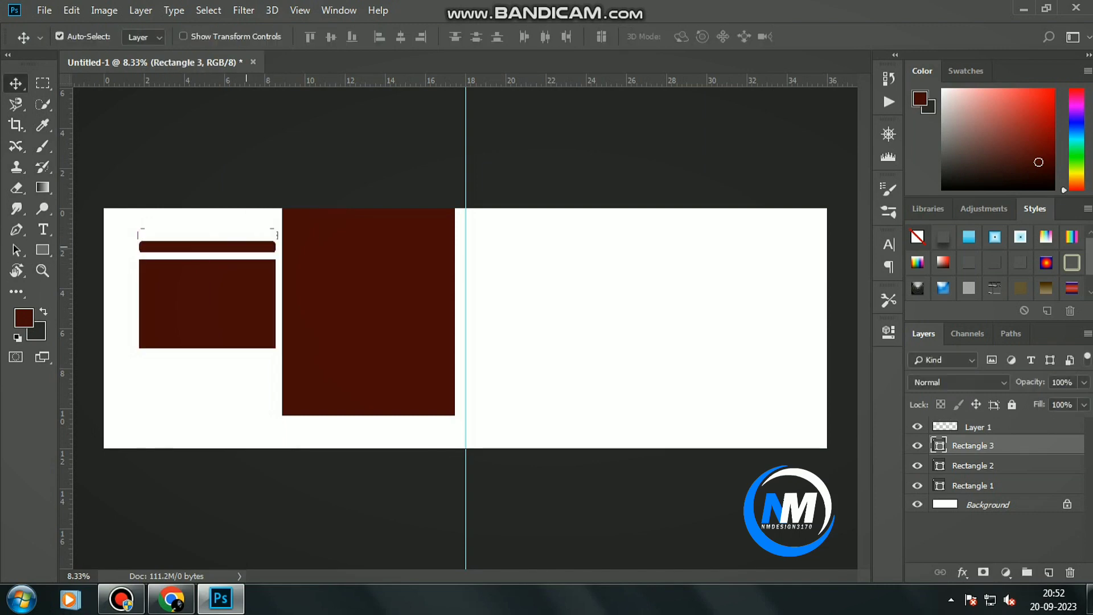
pyautogui.press('u')
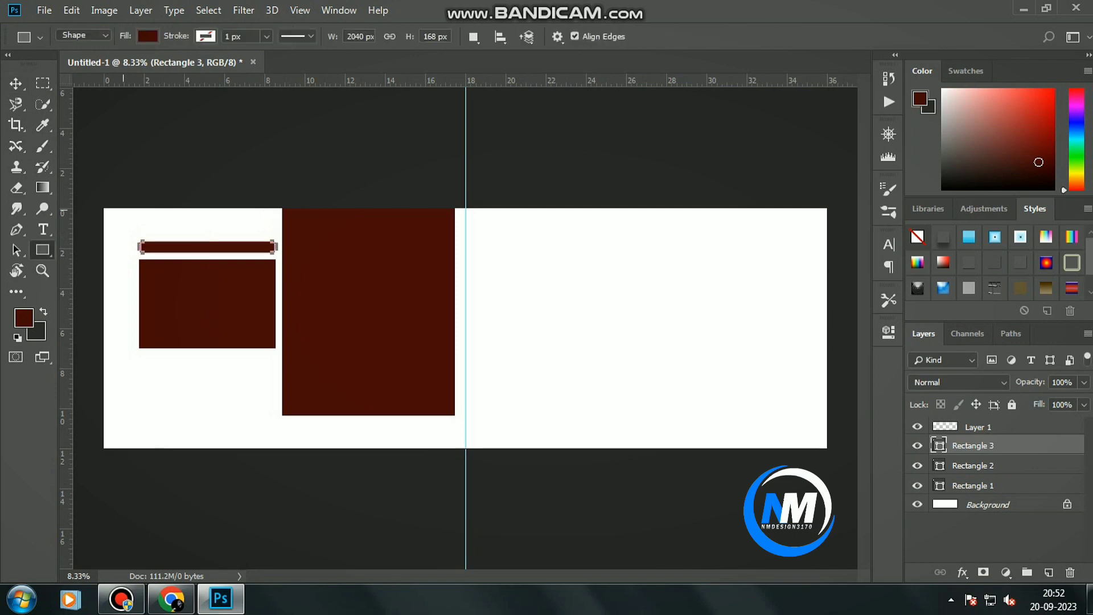
pyautogui.moveTo(123, 208); pyautogui.dragTo(124, 405)
# - Shift the vertical line right and down, and draw a thin horizontal line below the small rectangle
pyautogui.press('b')
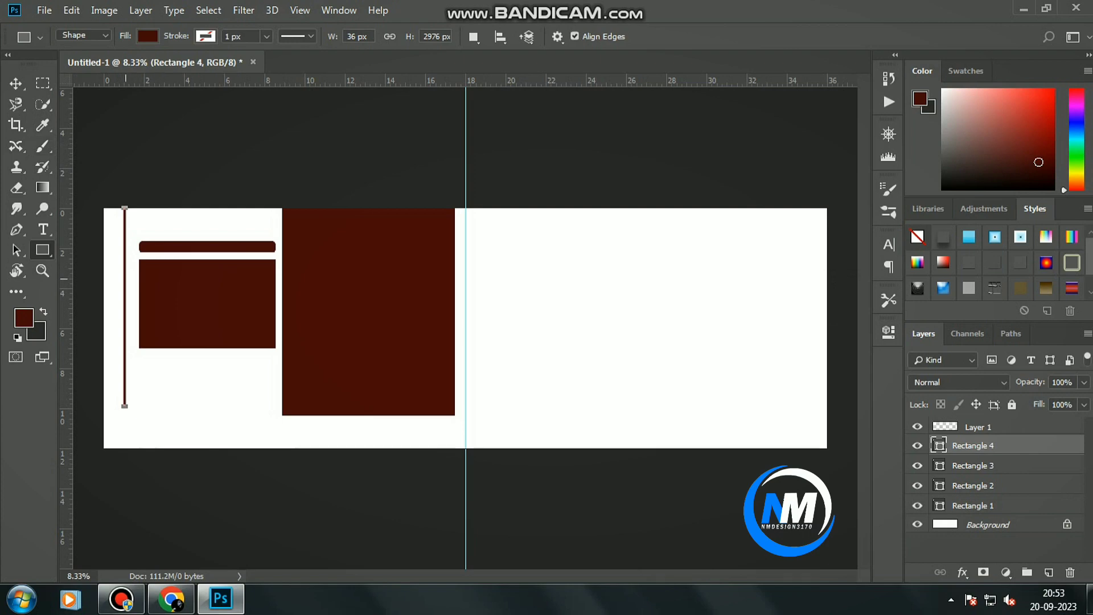
pyautogui.moveTo(125, 239); pyautogui.dragTo(135, 262)
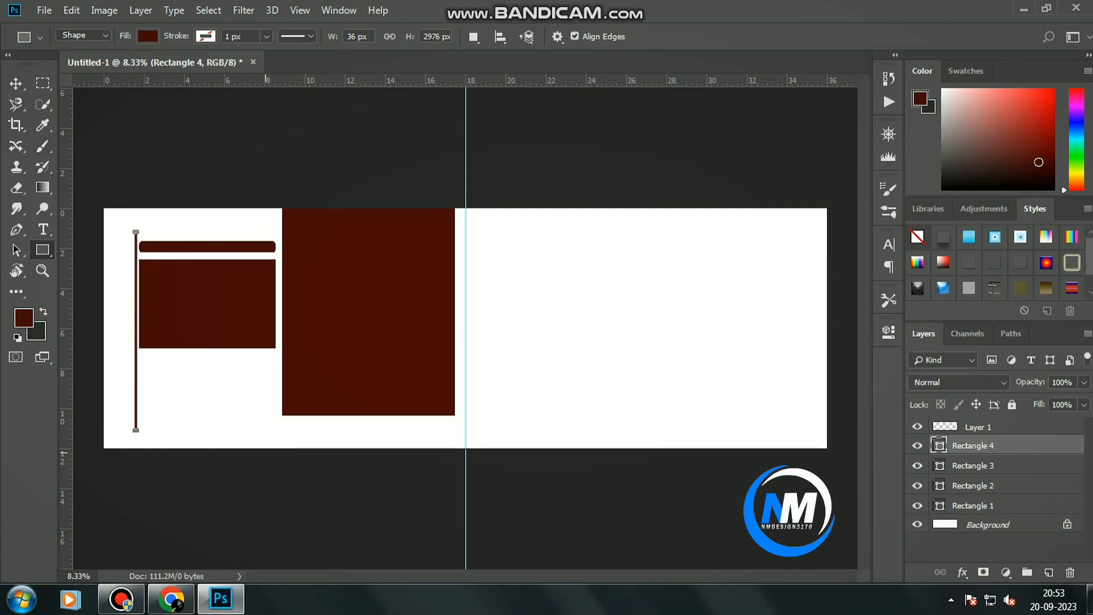
pyautogui.hotkey('alt', ']')
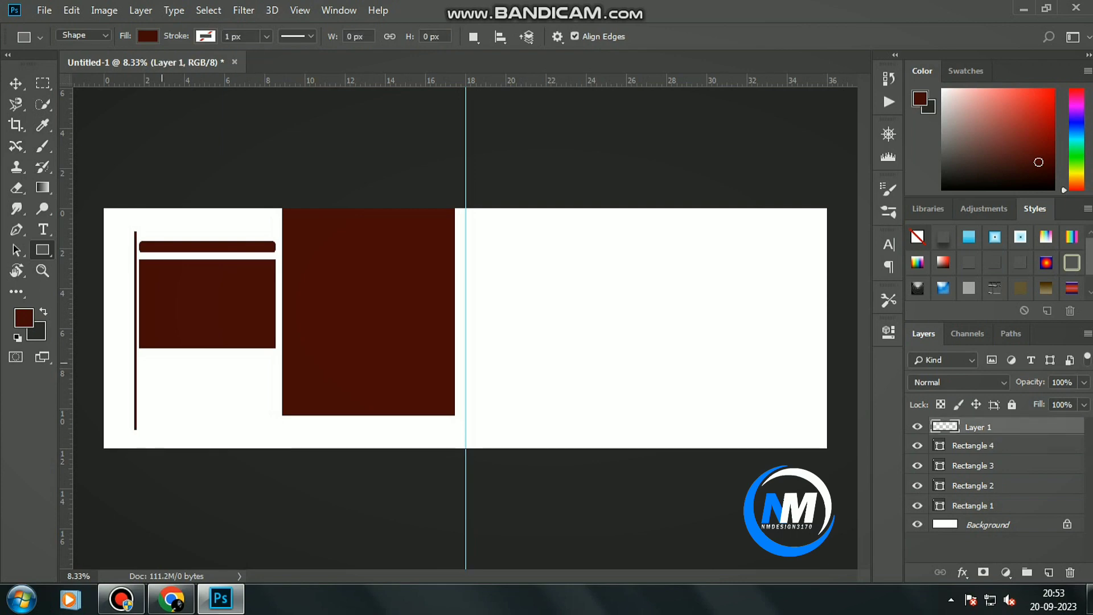
pyautogui.moveTo(135, 356); pyautogui.dragTo(282, 358)
# - Align the horizontal line with the vertical line, trimmed to the tall rectangle's edge
pyautogui.press('v')
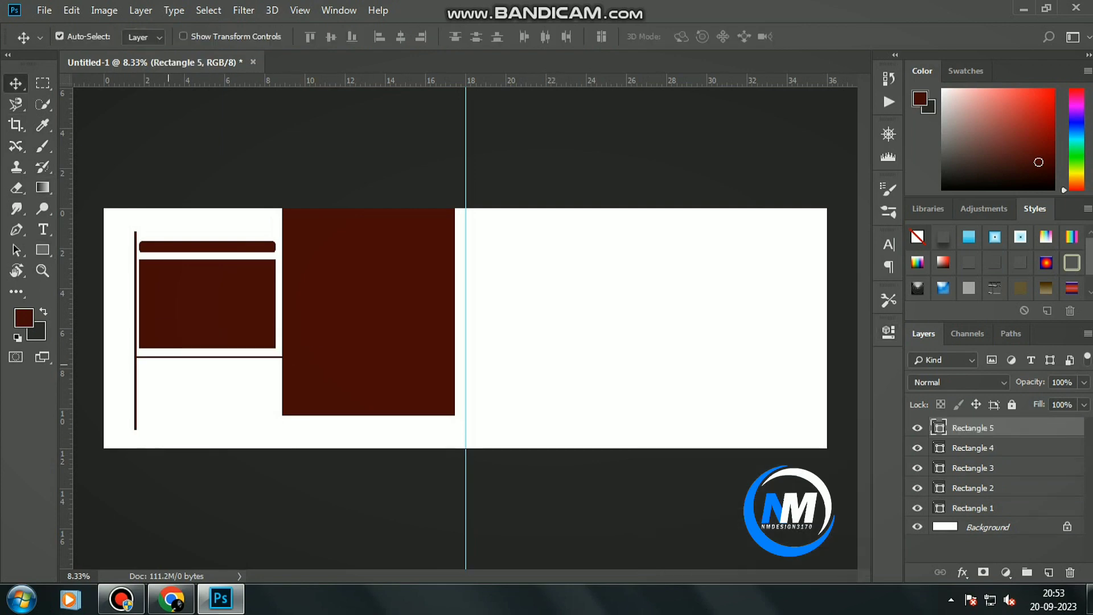
pyautogui.moveTo(207, 357); pyautogui.dragTo(207, 370)
pyautogui.scroll(2, 208, 370)
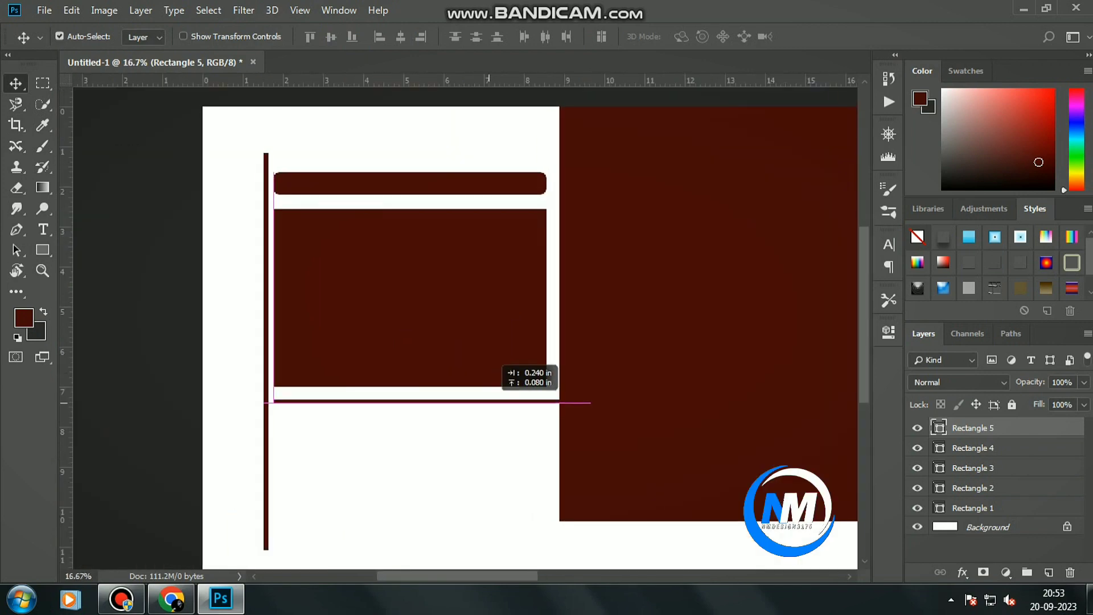
pyautogui.moveTo(497, 362); pyautogui.dragTo(488, 365)
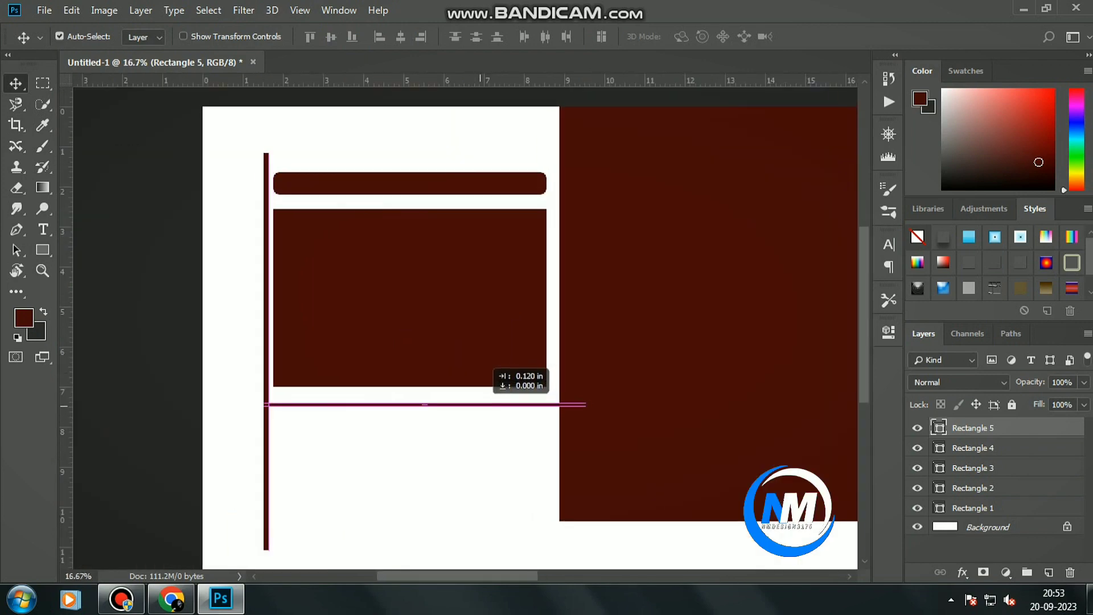
pyautogui.hotkey('ctrl', 't')
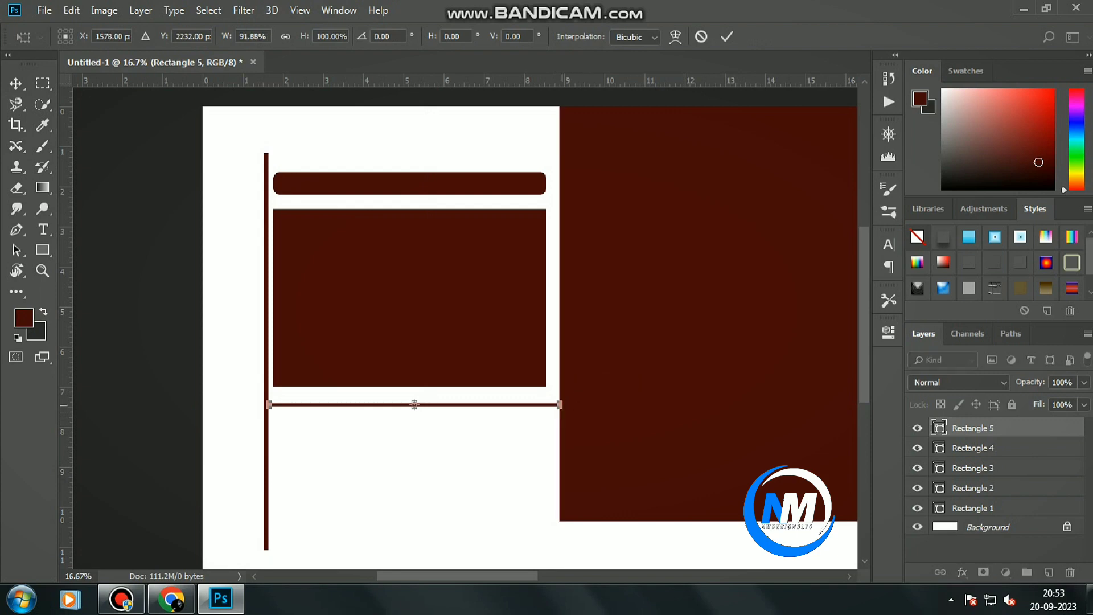
pyautogui.press('Return')
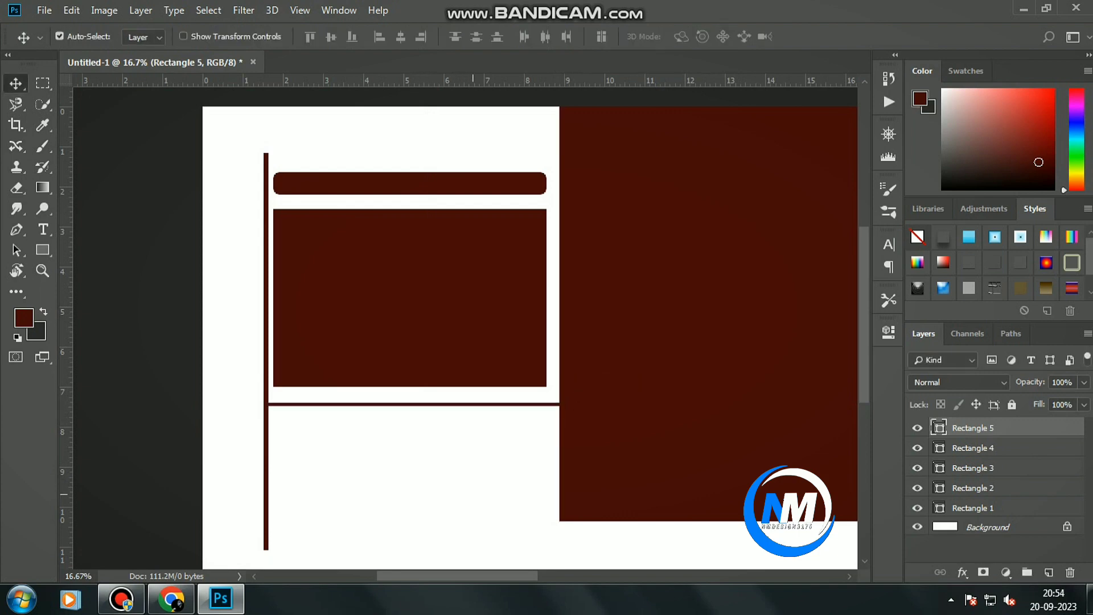
pyautogui.hscroll(3, 465, 328)
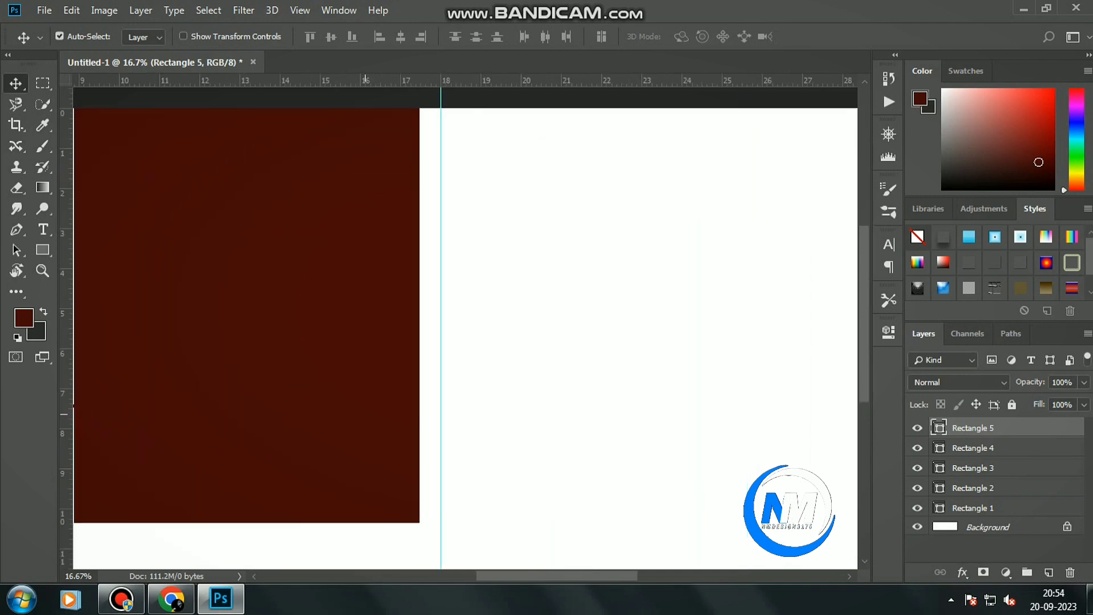
pyautogui.hotkey('ctrl', '-')
pyautogui.hotkey('ctrl', '-')
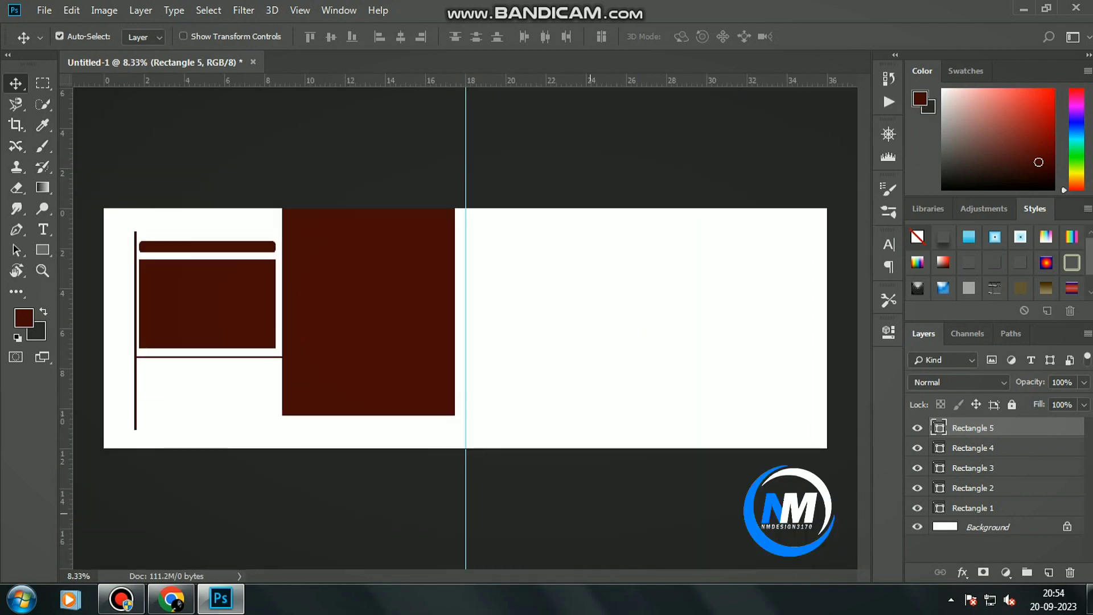
# - Draw a bar beneath the dark column and make it taller
pyautogui.press('u')
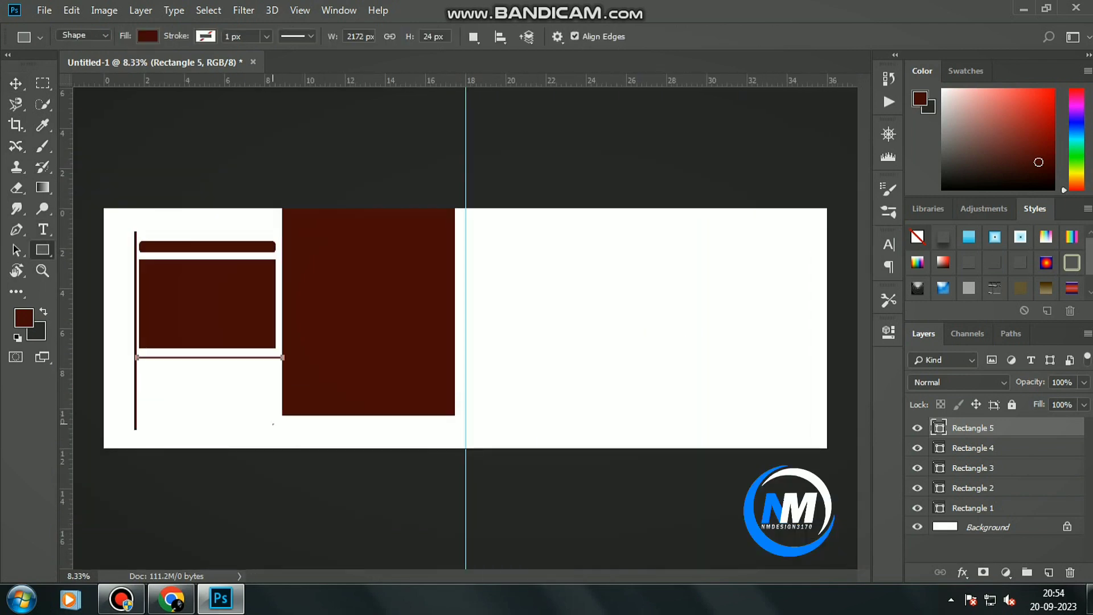
pyautogui.moveTo(274, 424); pyautogui.dragTo(457, 435)
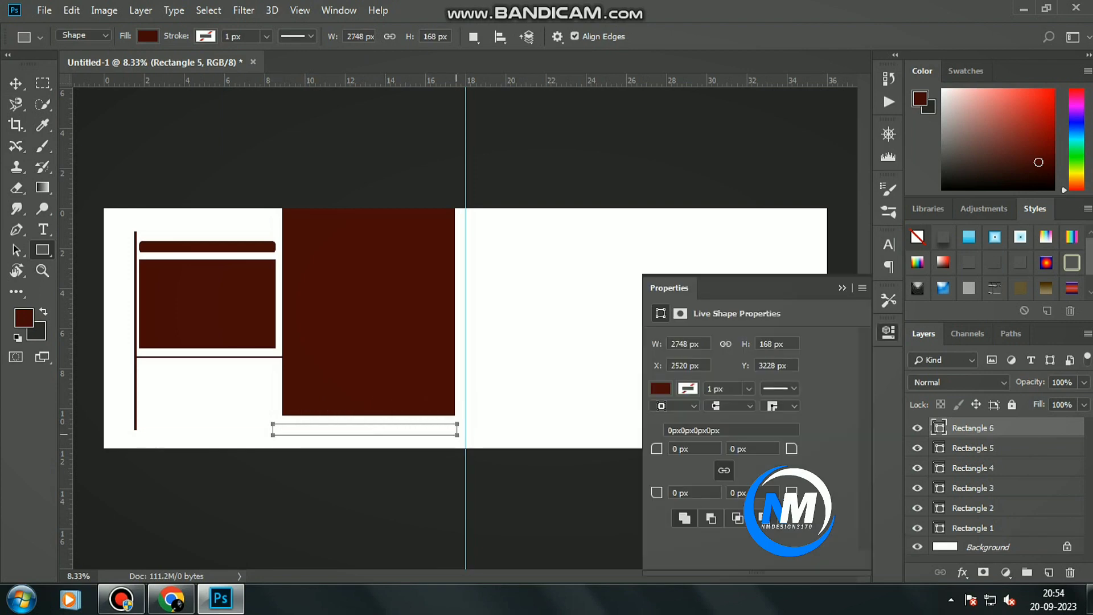
pyautogui.press('v')
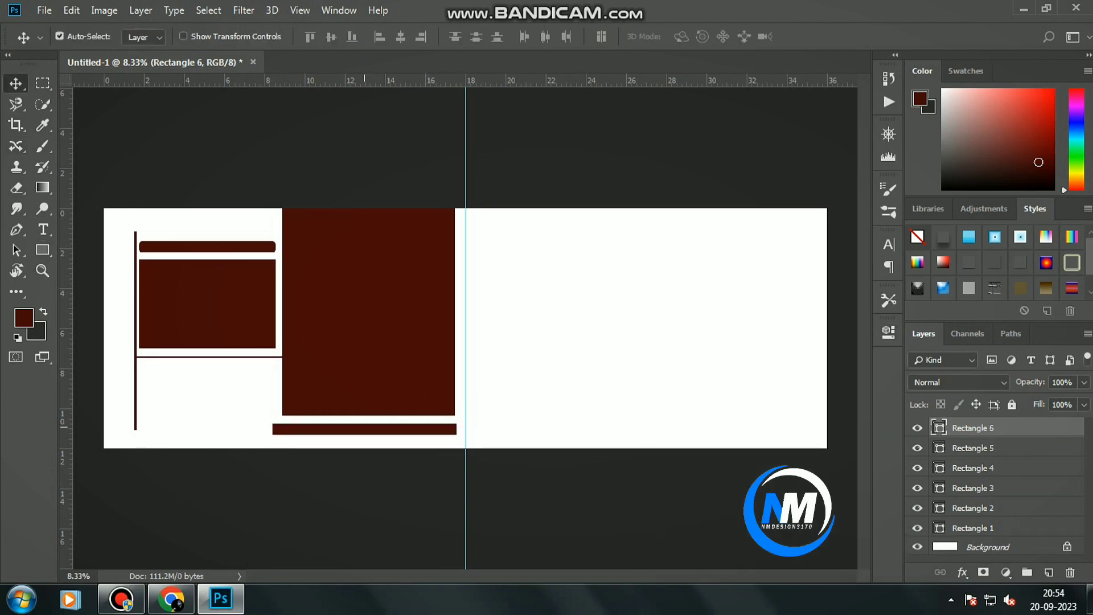
pyautogui.moveTo(378, 430); pyautogui.dragTo(383, 429)
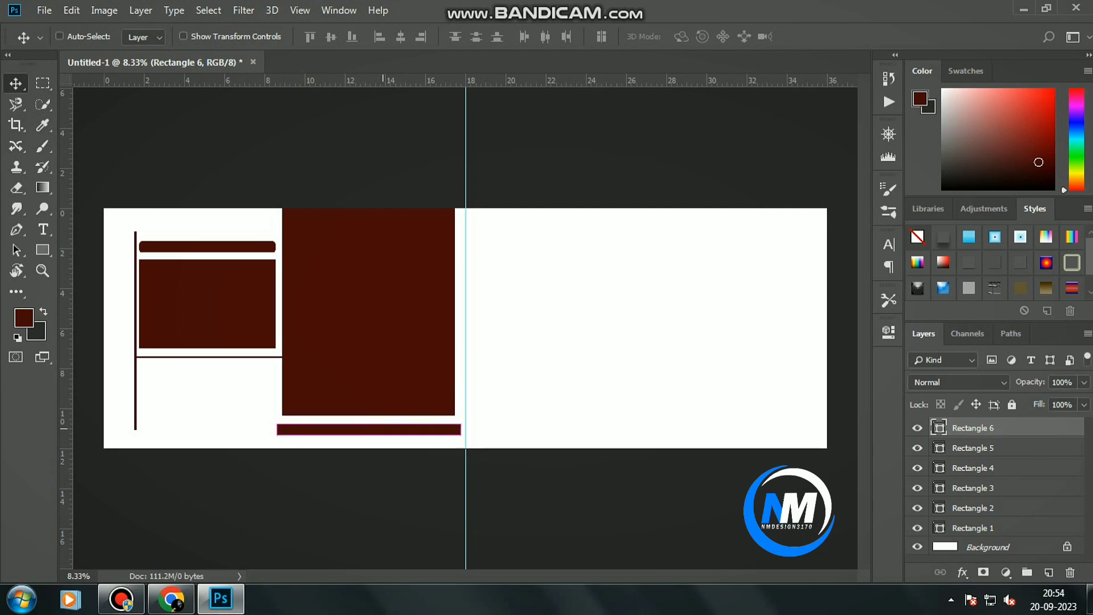
pyautogui.hotkey('ctrl', 't')
pyautogui.moveTo(368, 435); pyautogui.dragTo(368, 440)
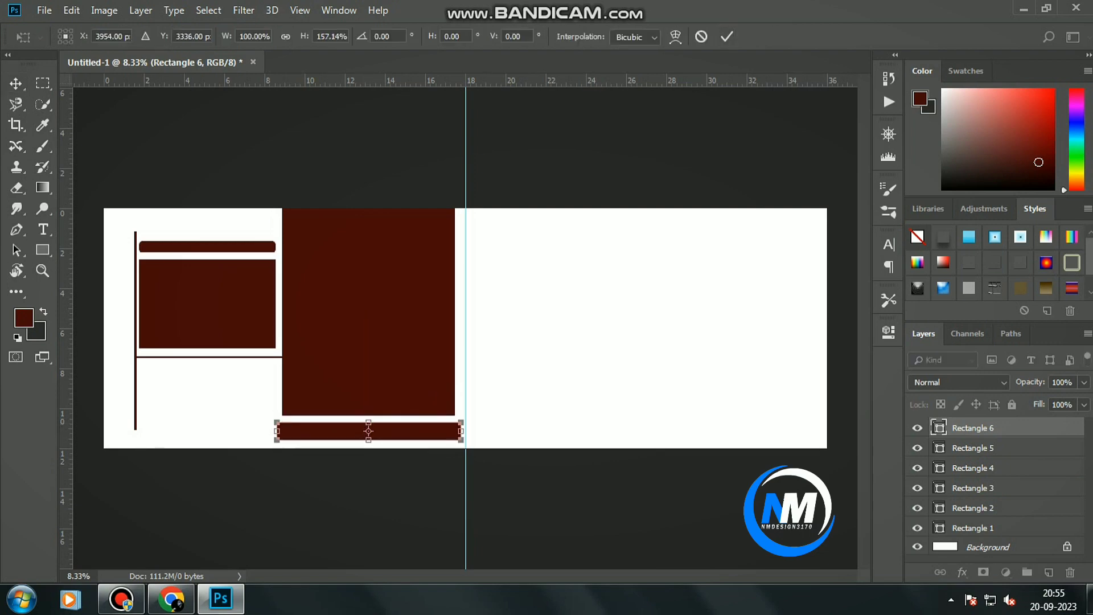
pyautogui.press('Return')
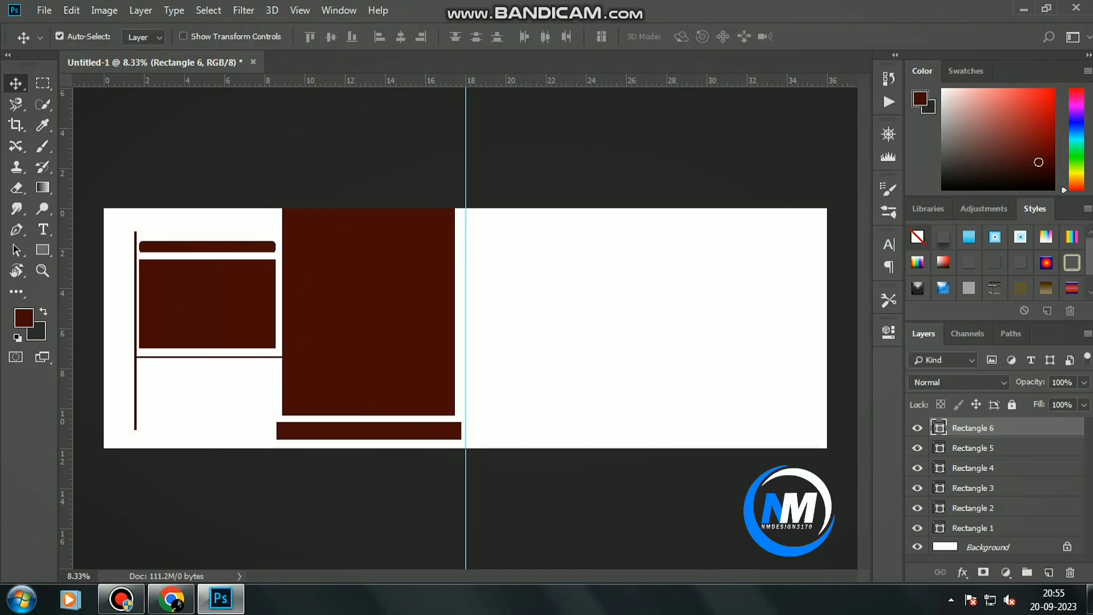
# - Give the bar a lighter brown fill and move it up against the column
pyautogui.doubleClick(939, 428)
pyautogui.press('Return')
pyautogui.moveTo(368, 431); pyautogui.dragTo(369, 438)
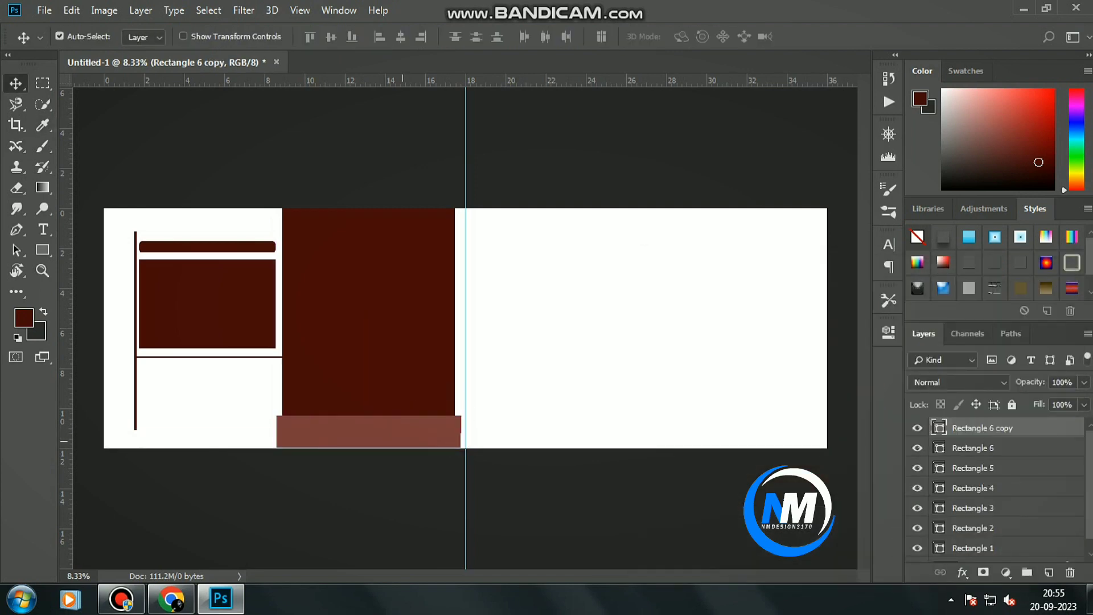
# - Duplicate the brown bar and fill the copy near-black
pyautogui.press('ctrl')
pyautogui.doubleClick(939, 428)
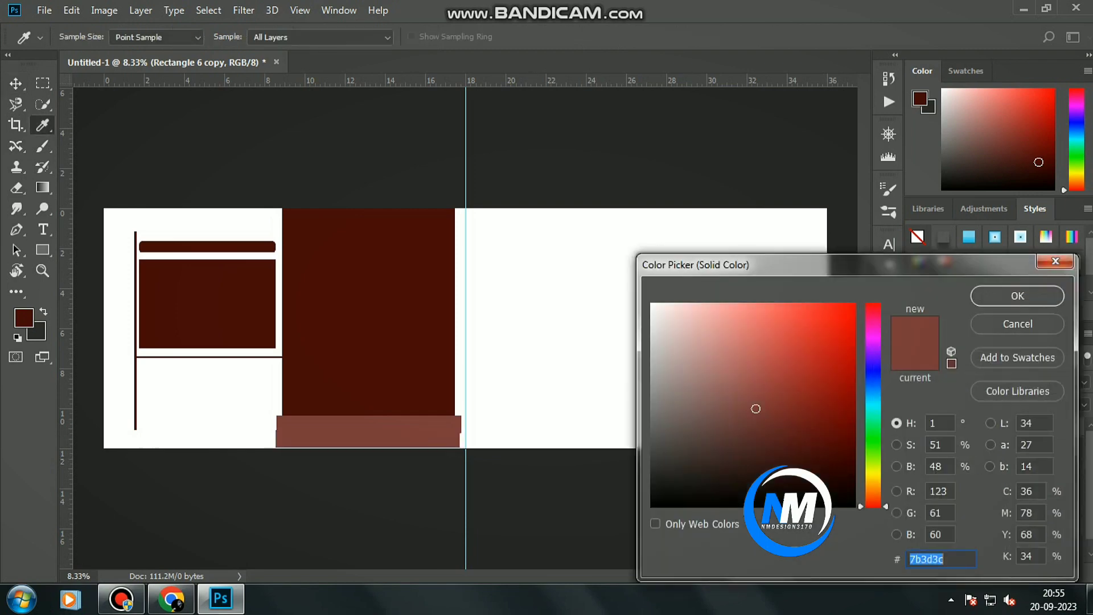
pyautogui.click(706, 496)
pyautogui.click(1015, 293)
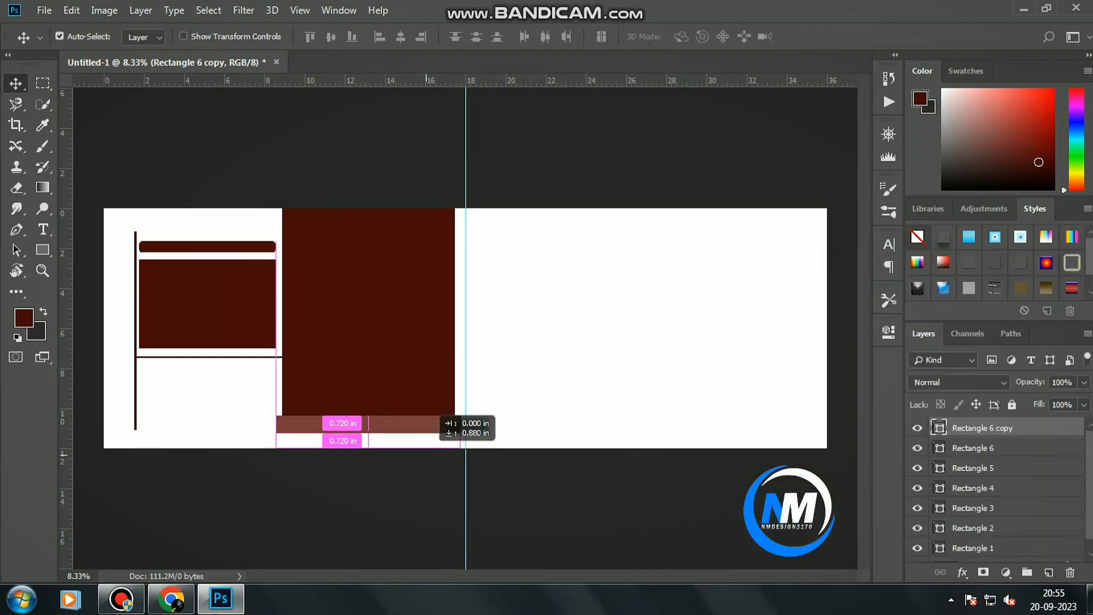
# - Narrow the near-black bar to match the dark column's width
pyautogui.hotkey('ctrl', 't')
pyautogui.moveTo(276, 441); pyautogui.dragTo(283, 442)
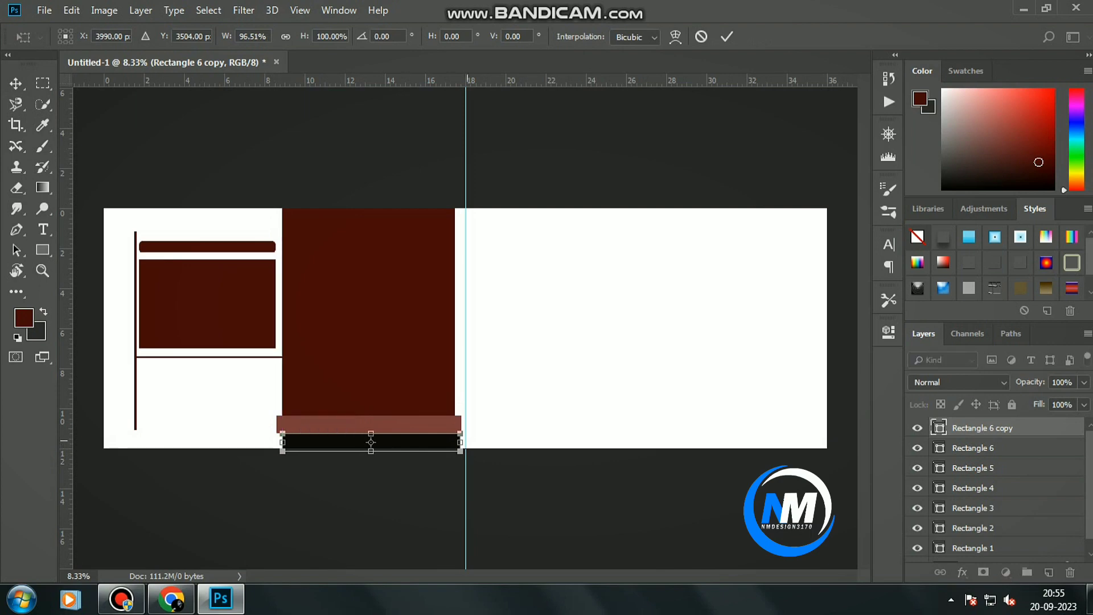
pyautogui.moveTo(460, 442); pyautogui.dragTo(455, 442)
pyautogui.press('Return')
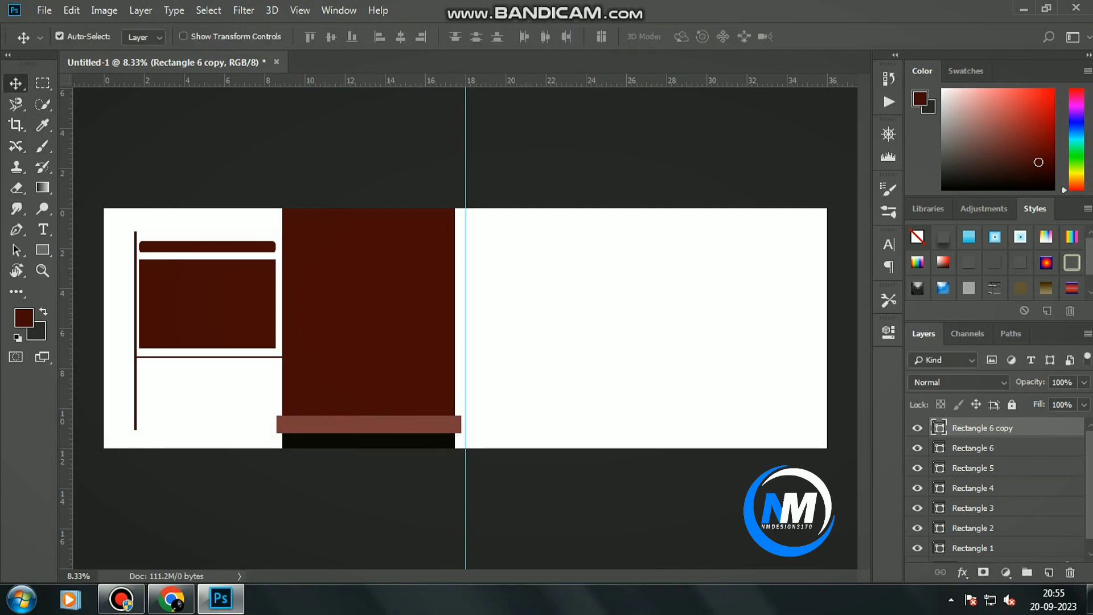
pyautogui.press('super+e')
pyautogui.click(386, 176)
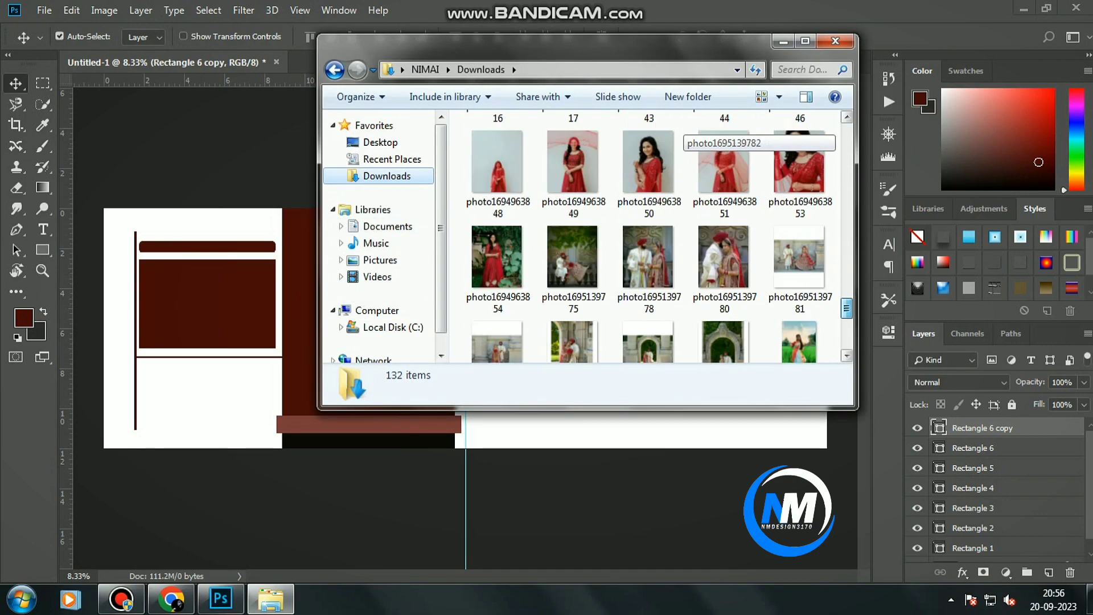
pyautogui.scroll(-5, 689, 134)
pyautogui.scroll(2, 688, 133)
pyautogui.click(805, 41)
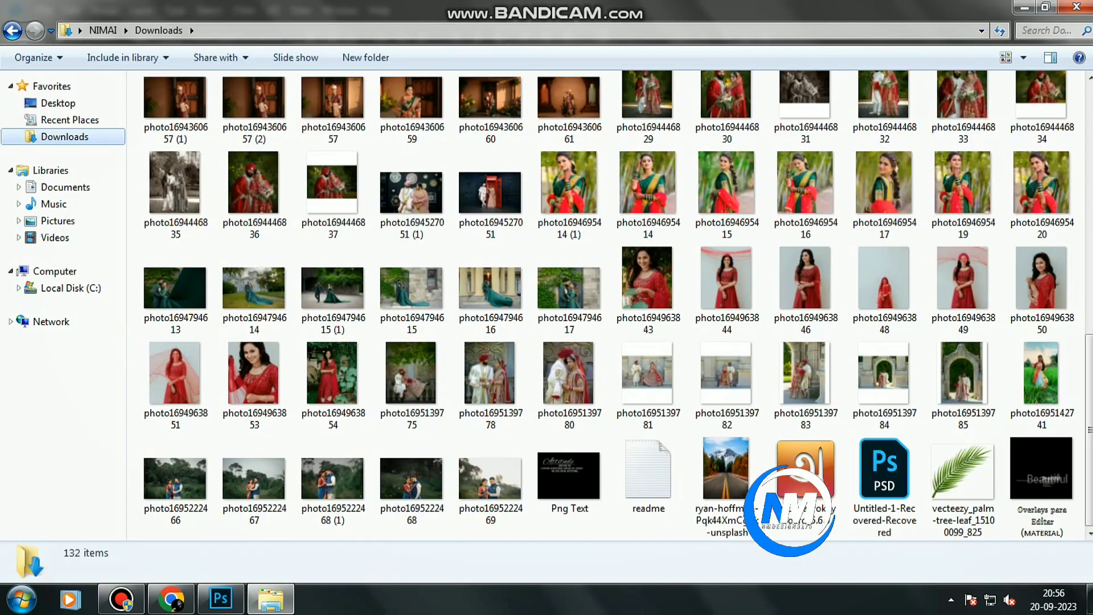
pyautogui.hotkey('alt', 'Tab')
pyautogui.hotkey('alt', 'Tab')
pyautogui.click(490, 484)
pyautogui.click(333, 484)
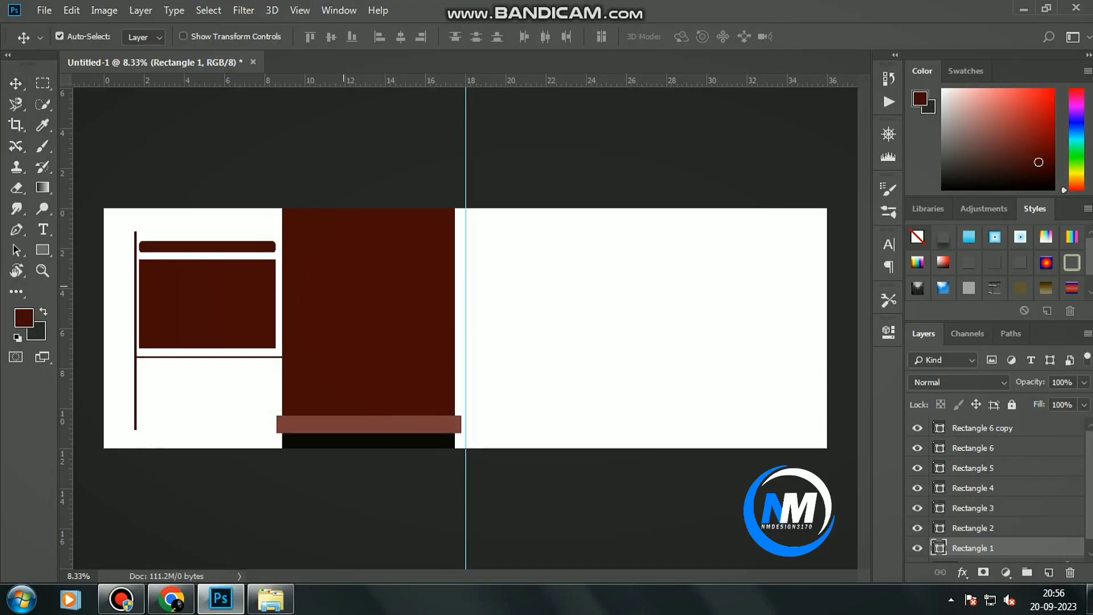
# - Place the couple photo and clip it inside the tall dark column
pyautogui.moveTo(333, 484)
pyautogui.mouseDown()
pyautogui.moveTo(538, 376)
pyautogui.moveTo(536, 411)
pyautogui.moveTo(565, 408)
pyautogui.mouseUp()
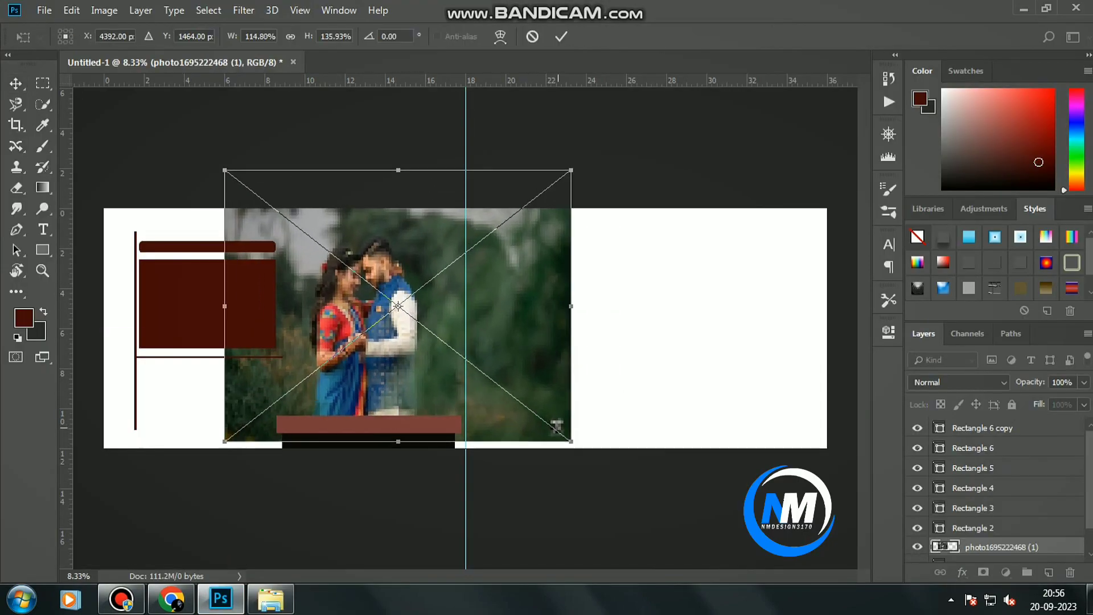
pyautogui.press('Return')
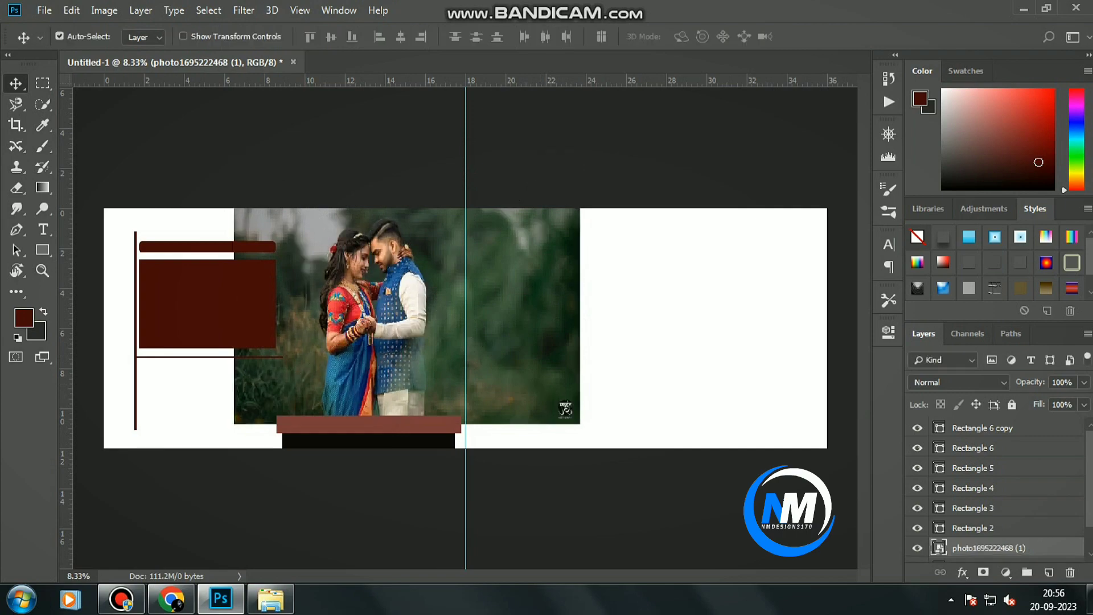
pyautogui.hotkey('ctrl', 'alt', 'g')
pyautogui.hotkey('alt', ']')
# - Place a second couple photo and clip it into the smaller left frame
pyautogui.hotkey('alt', 'Tab')
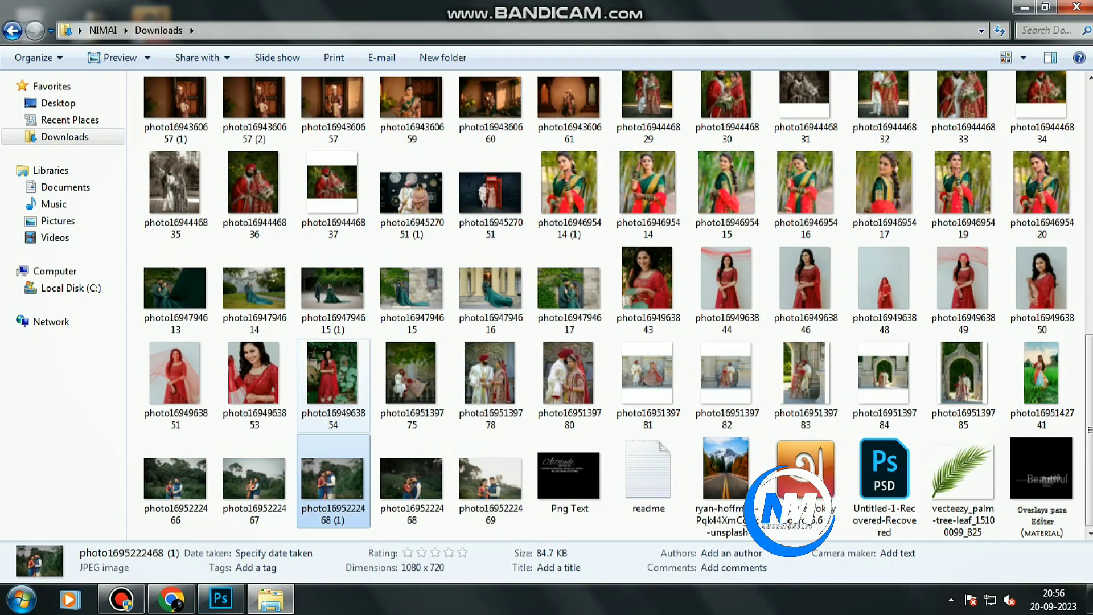
pyautogui.moveTo(412, 481)
pyautogui.mouseDown()
pyautogui.moveTo(536, 292)
pyautogui.moveTo(225, 257)
pyautogui.moveTo(315, 322)
pyautogui.mouseUp()
pyautogui.press('Return')
pyautogui.hotkey('ctrl', 'alt', 'g')
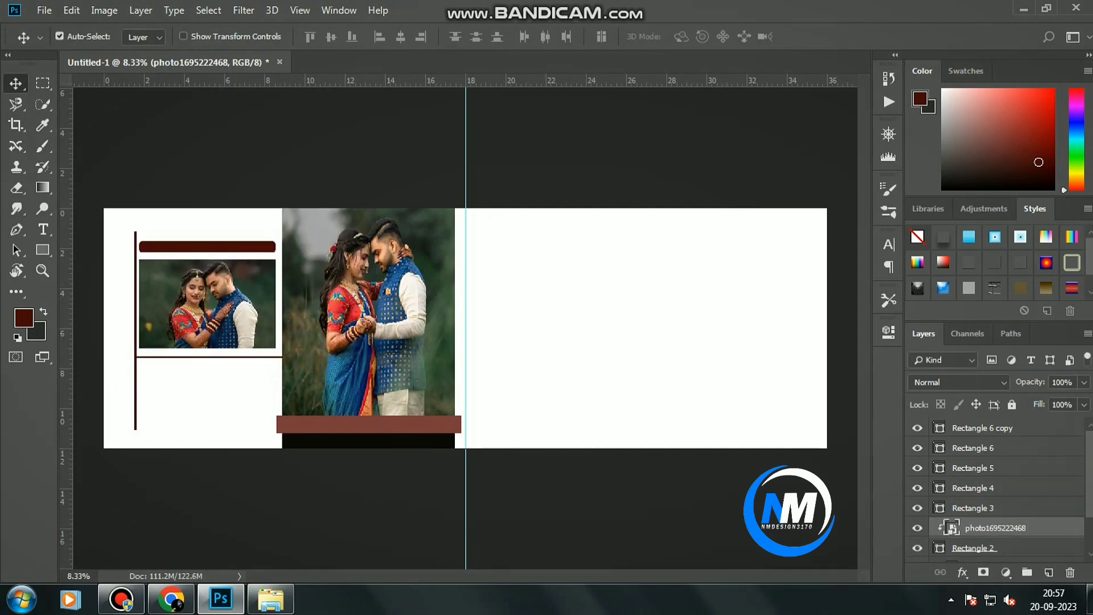
pyautogui.hotkey('alt', '.')
# - Add a new layer and draw a large dark rectangle on the right page
pyautogui.hotkey('ctrl', 'shift', 'alt', 'n')
pyautogui.press('u')
pyautogui.click(647, 313)
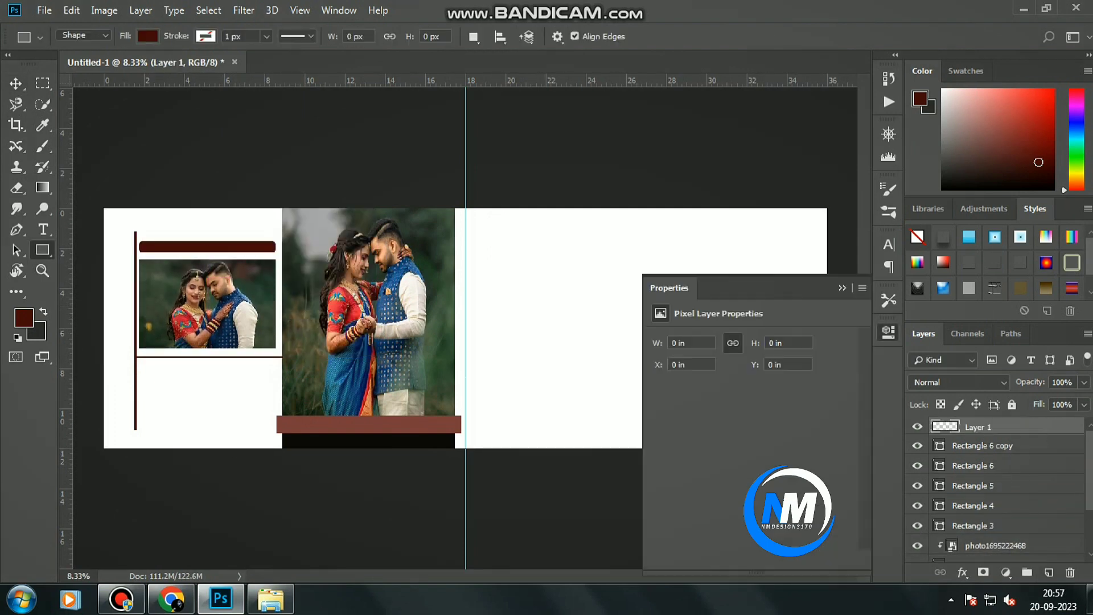
pyautogui.moveTo(826, 417); pyautogui.dragTo(531, 242)
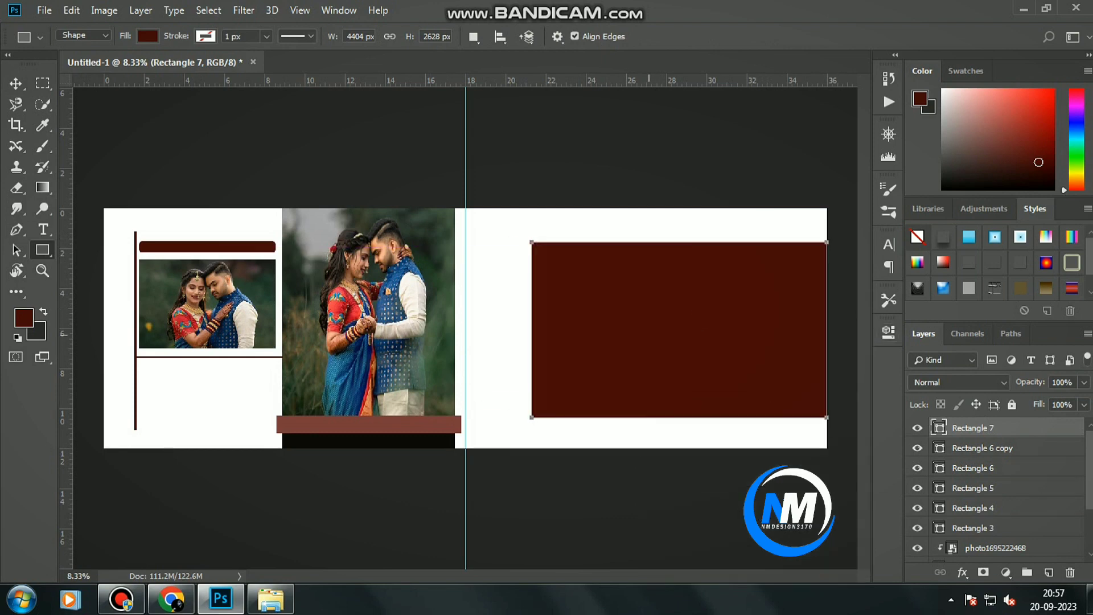
# - Narrow the large rectangle, lower its top, and extend it to the page bottom
pyautogui.press('v')
pyautogui.hotkey('ctrl', 't')
pyautogui.press('Return')
pyautogui.hotkey('ctrl', 't')
pyautogui.moveTo(531, 329); pyautogui.dragTo(598, 329)
pyautogui.moveTo(712, 417); pyautogui.dragTo(712, 442)
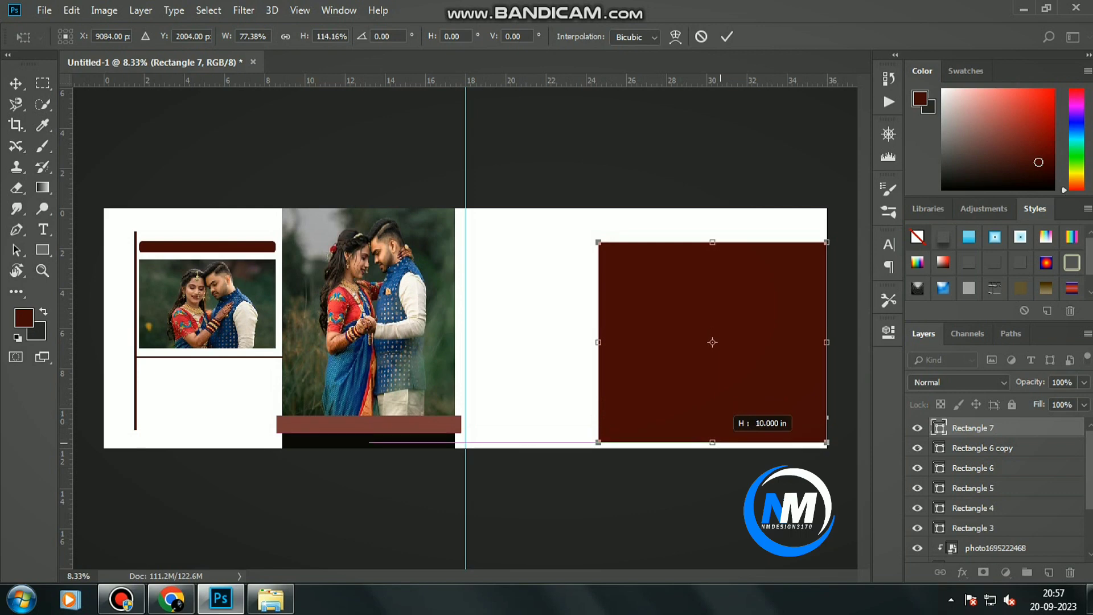
pyautogui.moveTo(712, 241); pyautogui.dragTo(712, 252)
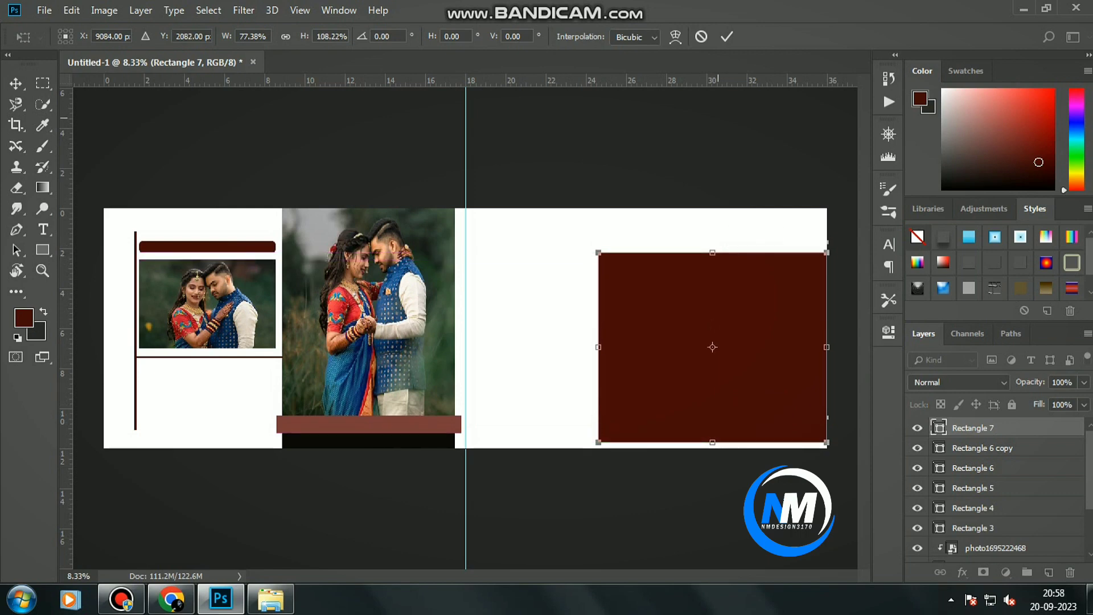
pyautogui.moveTo(598, 346); pyautogui.dragTo(588, 346)
pyautogui.press('Return')
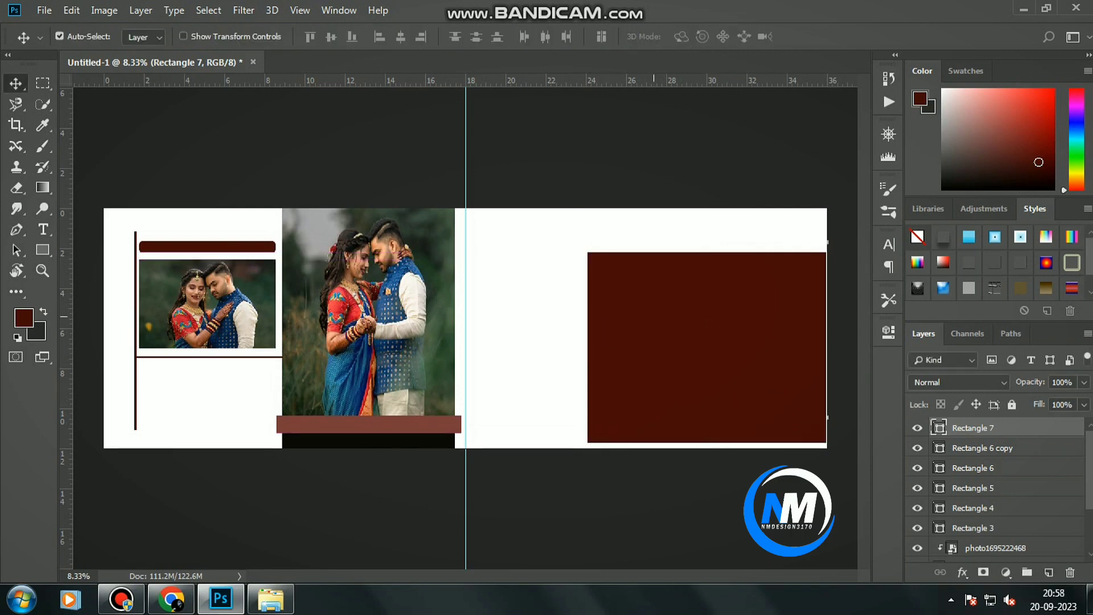
# - Draw a smaller rectangle overlapping the large one's left side and shift it upward
pyautogui.press('u')
pyautogui.moveTo(466, 318); pyautogui.dragTo(614, 399)
pyautogui.hotkey('ctrl', 't')
pyautogui.moveTo(576, 314); pyautogui.dragTo(582, 283)
# - Fill the small overlapping rectangle near-black
pyautogui.press('Return')
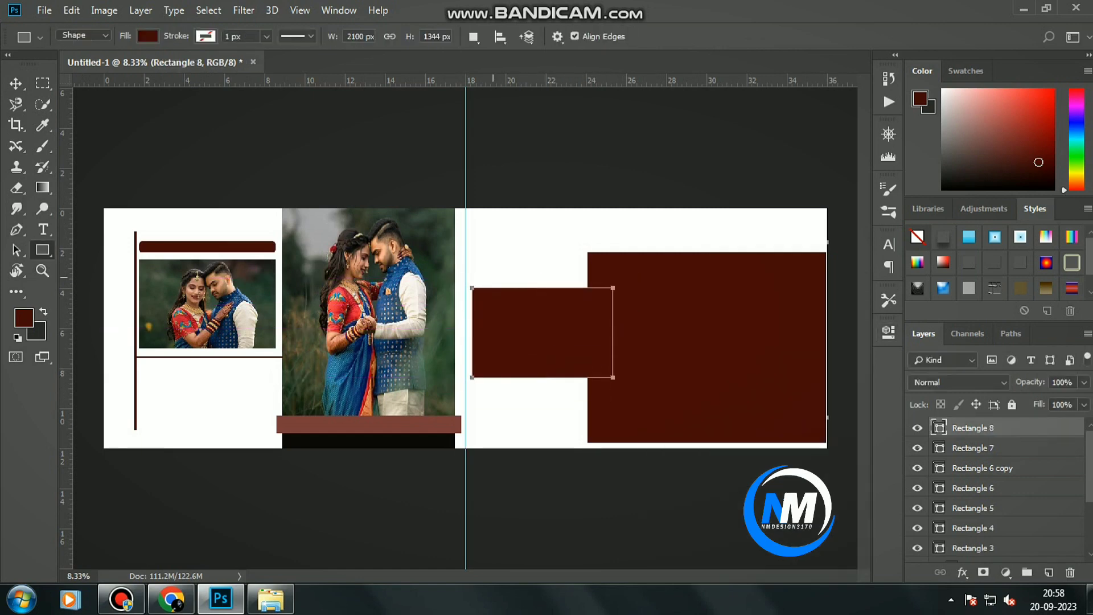
pyautogui.press('v')
pyautogui.doubleClick(939, 428)
pyautogui.click(1015, 292)
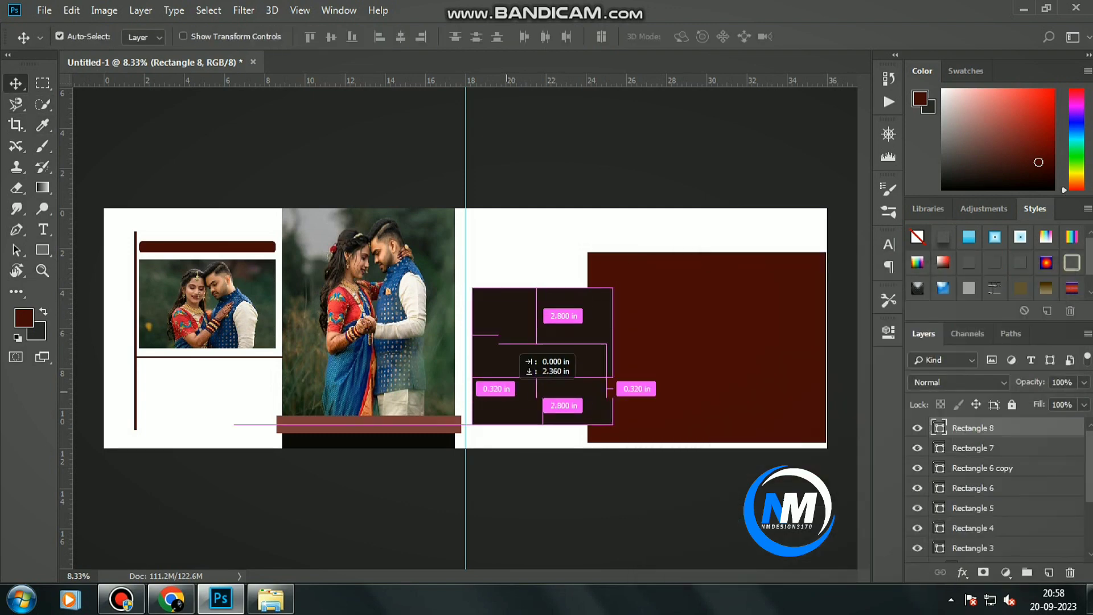
# - Make a light pink copy of the rectangle below it, rotated about 90 degrees
pyautogui.moveTo(541, 330); pyautogui.dragTo(541, 399)
pyautogui.doubleClick(939, 447)
pyautogui.click(729, 481)
pyautogui.click(983, 295)
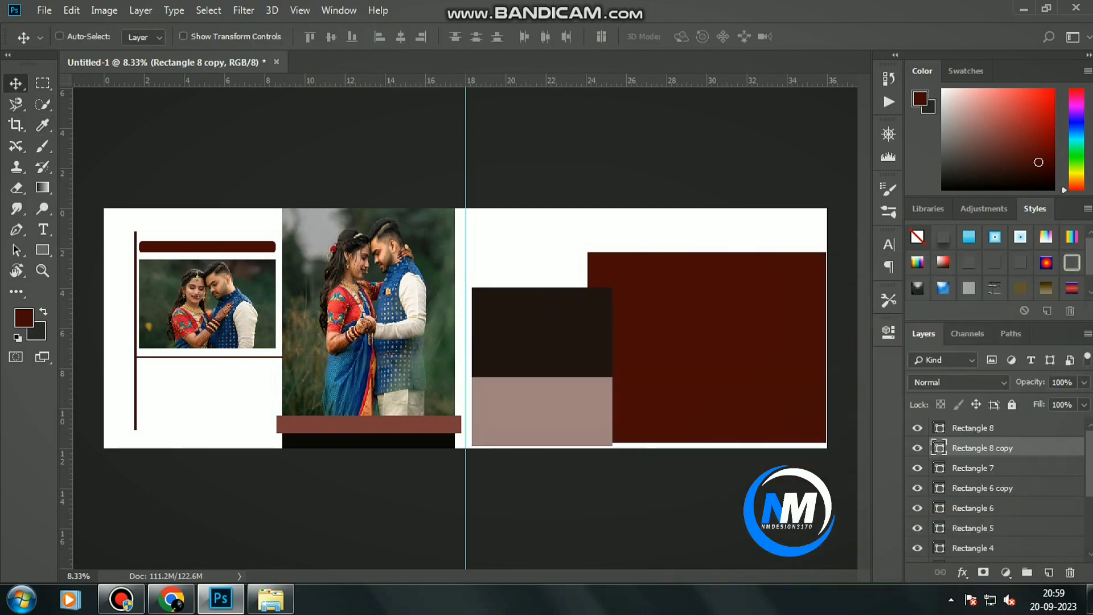
pyautogui.hotkey('ctrl', 't')
pyautogui.moveTo(595, 455); pyautogui.dragTo(595, 478)
pyautogui.moveTo(542, 401); pyautogui.dragTo(531, 382)
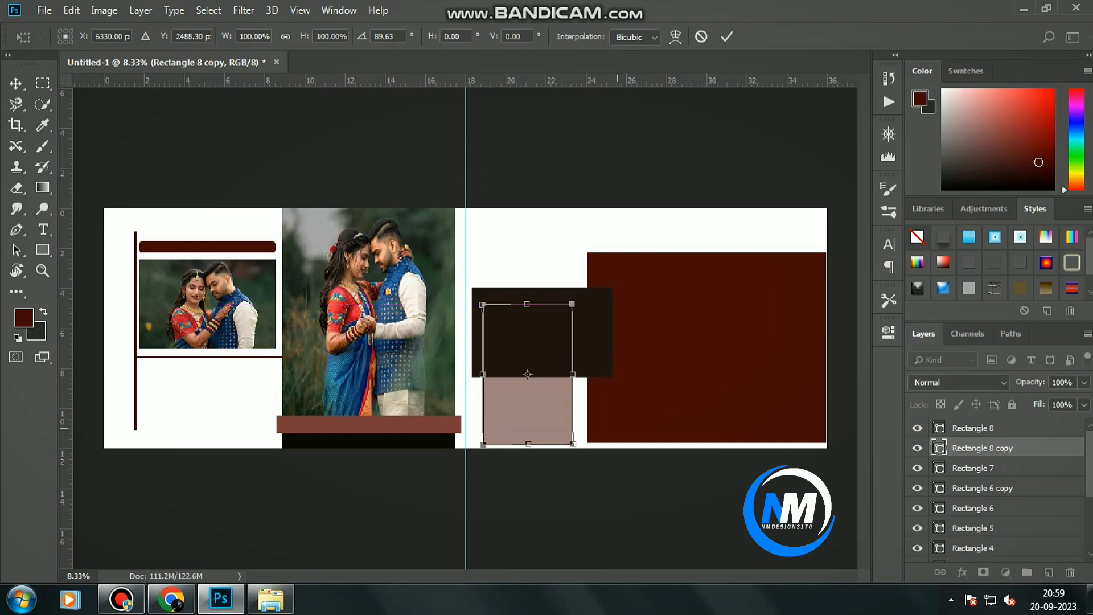
pyautogui.scroll(3, 531, 382)
pyautogui.moveTo(700, 170); pyautogui.dragTo(743, 168)
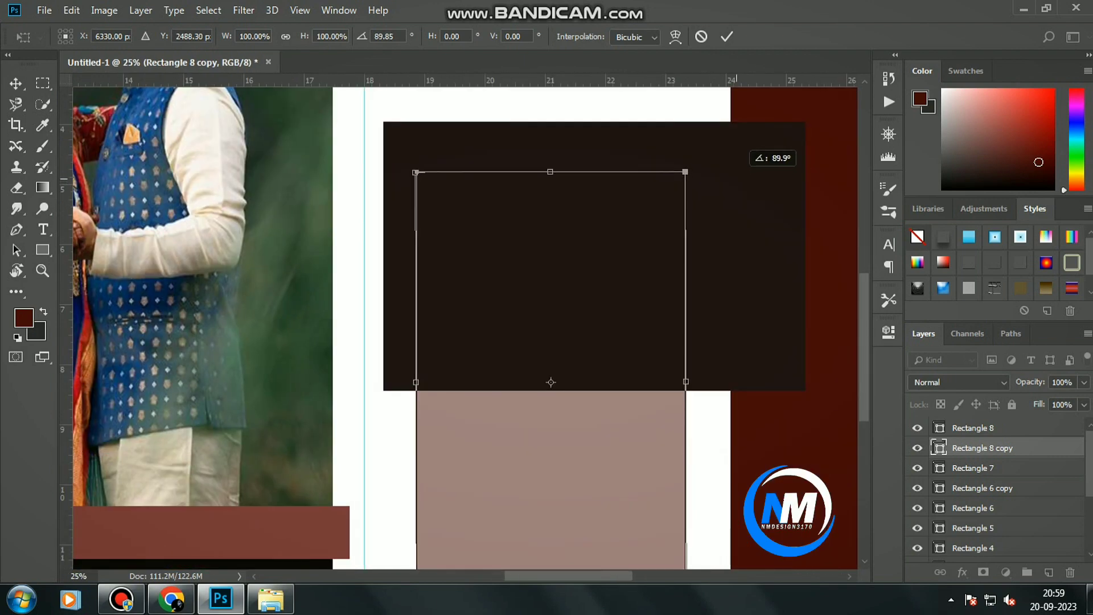
pyautogui.press('Return')
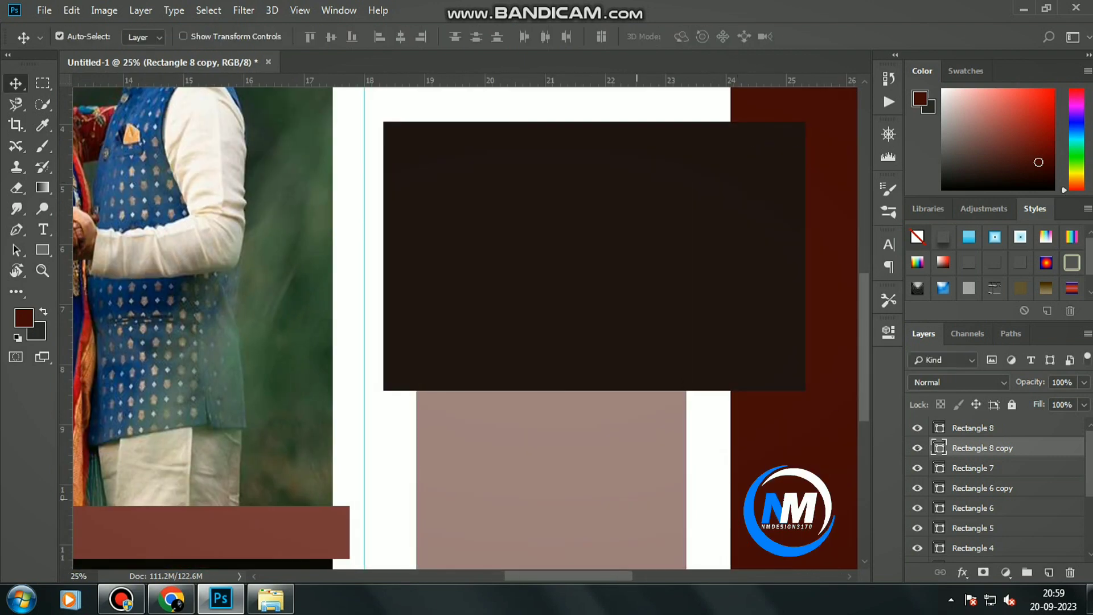
# - Shift the pink rectangle right and draw a small rectangle above the dark box
pyautogui.moveTo(552, 479); pyautogui.dragTo(574, 478)
pyautogui.scroll(-2, 574, 478)
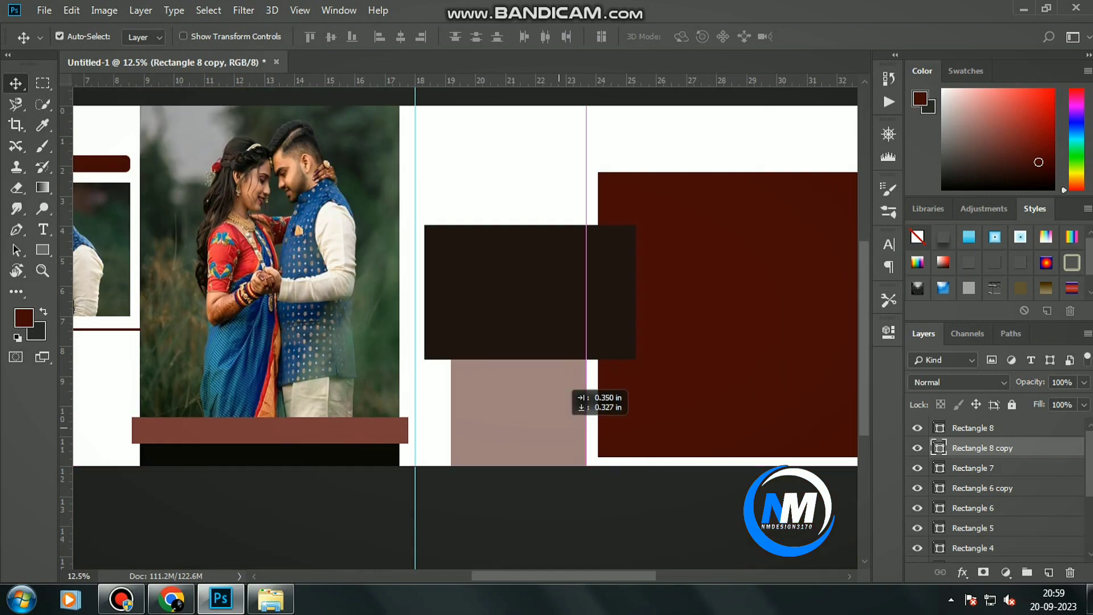
pyautogui.moveTo(560, 387); pyautogui.dragTo(569, 439)
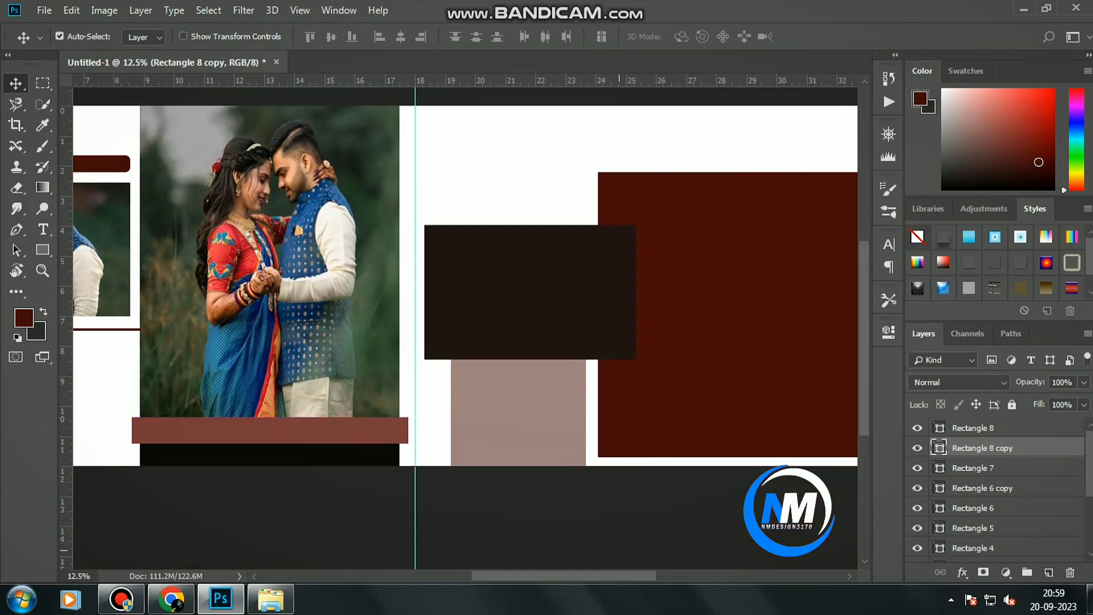
pyautogui.press('u')
pyautogui.scroll(2, 464, 336)
pyautogui.moveTo(425, 210); pyautogui.dragTo(592, 295)
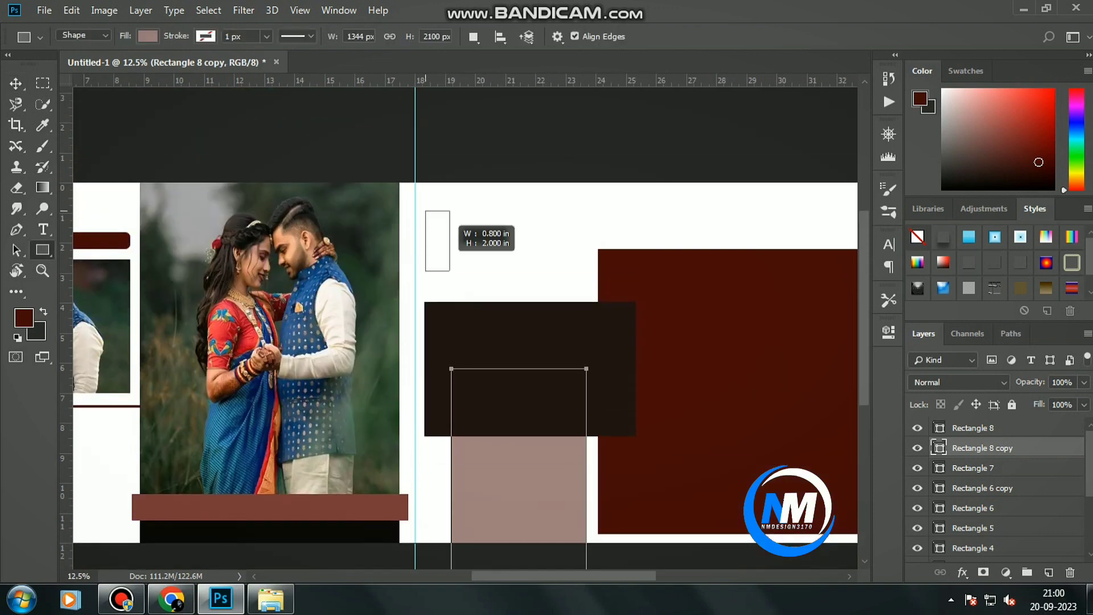
pyautogui.hotkey('ctrl', '-')
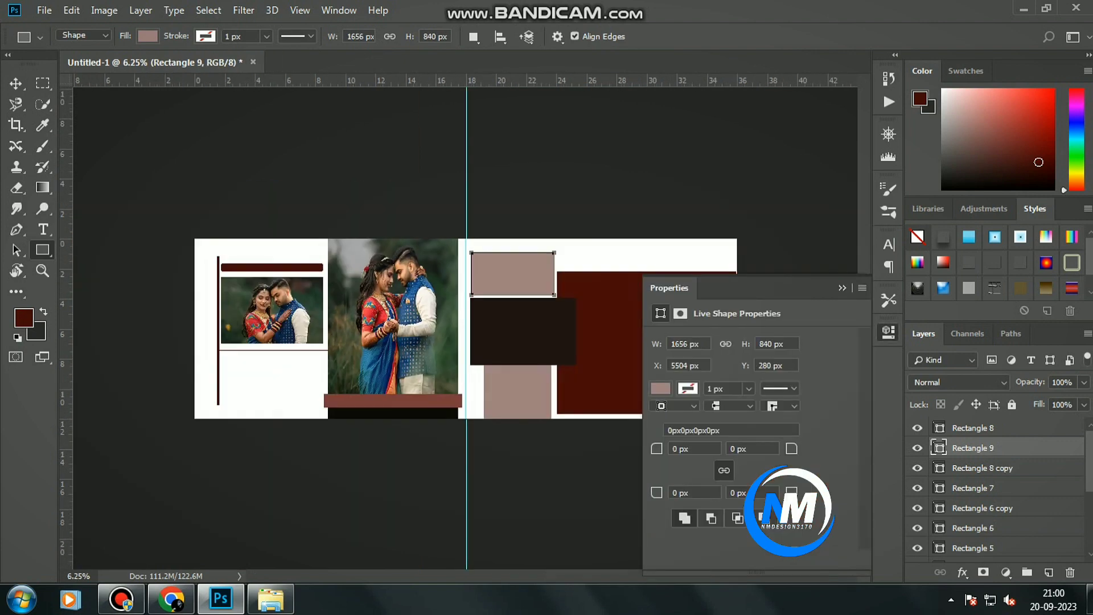
# - Give Rectangle 9 a black stroke outline in Layer Style
pyautogui.press('v')
pyautogui.doubleClick(1025, 447)
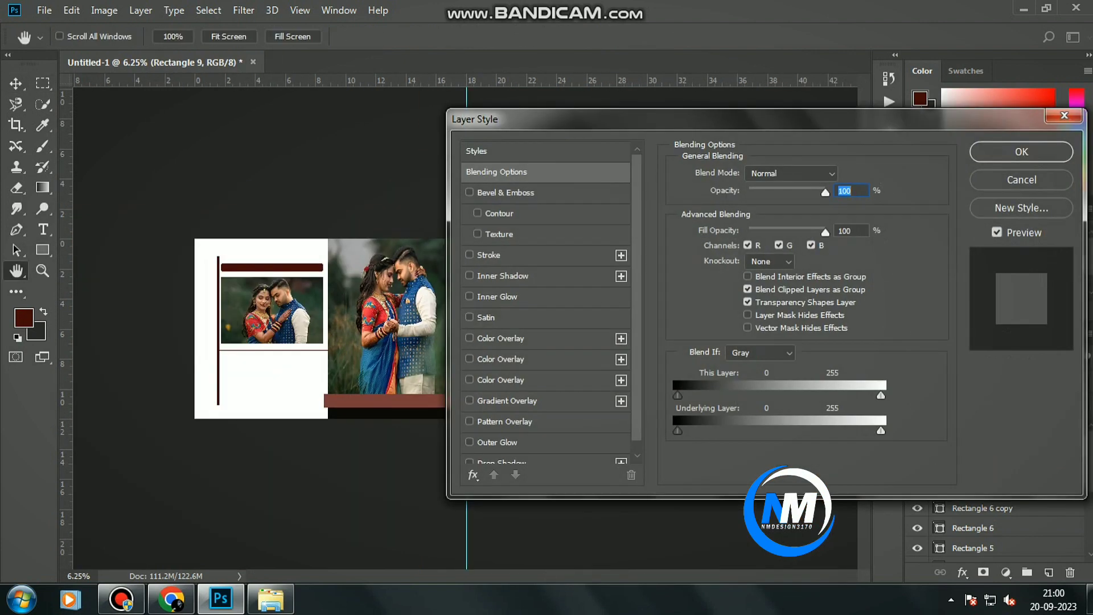
pyautogui.click(469, 390)
pyautogui.click(715, 292)
pyautogui.click(1017, 292)
pyautogui.click(1020, 149)
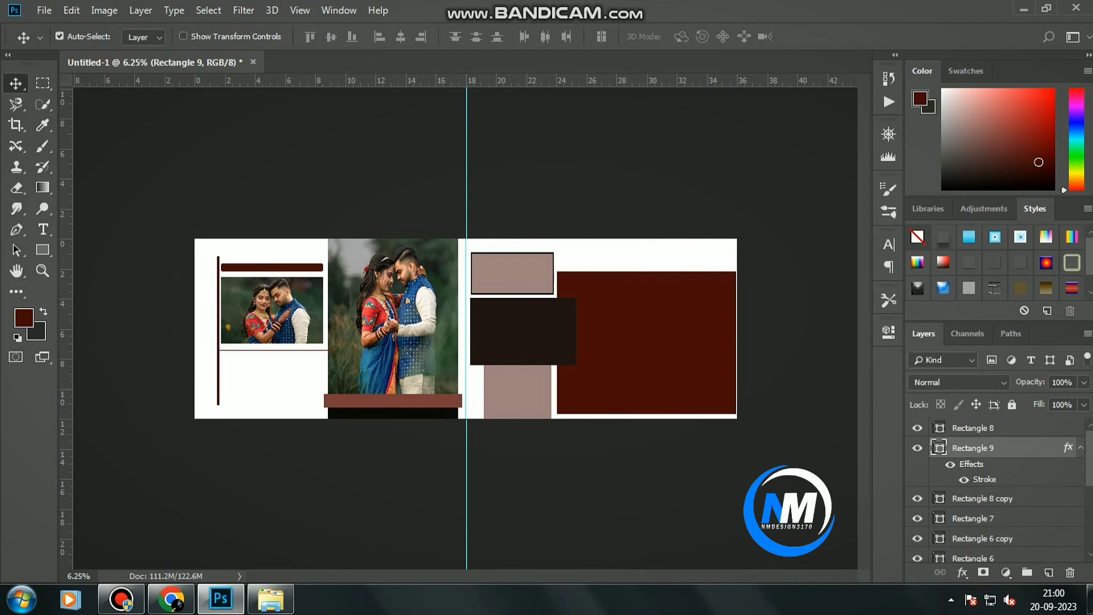
# - Fill Rectangle 9 with white and nudge the dark box and white box down slightly
pyautogui.doubleClick(939, 447)
pyautogui.click(655, 304)
pyautogui.click(1017, 296)
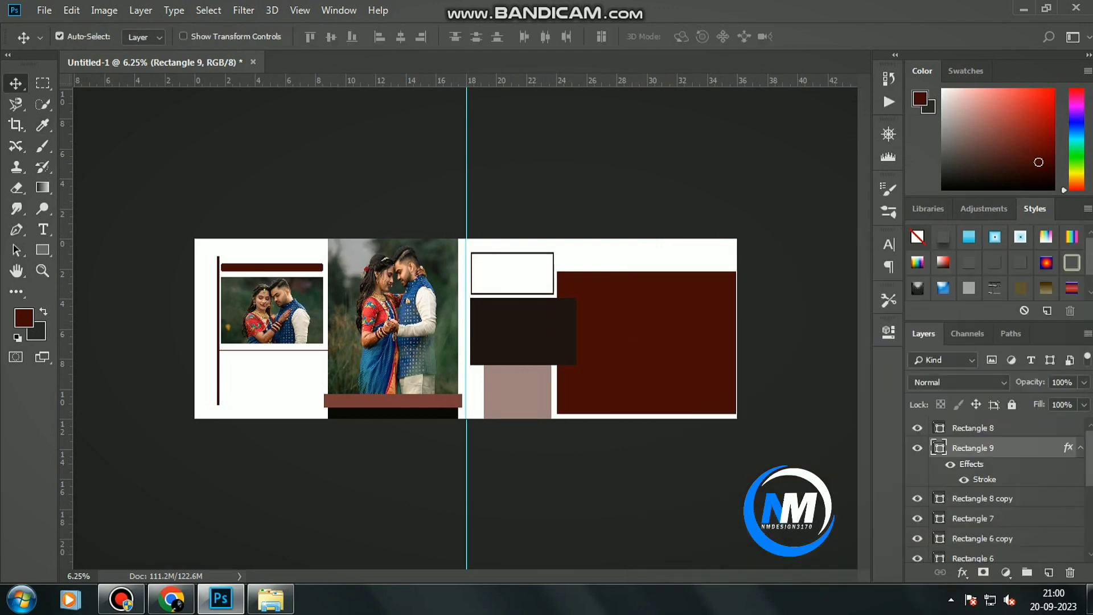
pyautogui.moveTo(530, 342); pyautogui.dragTo(530, 354)
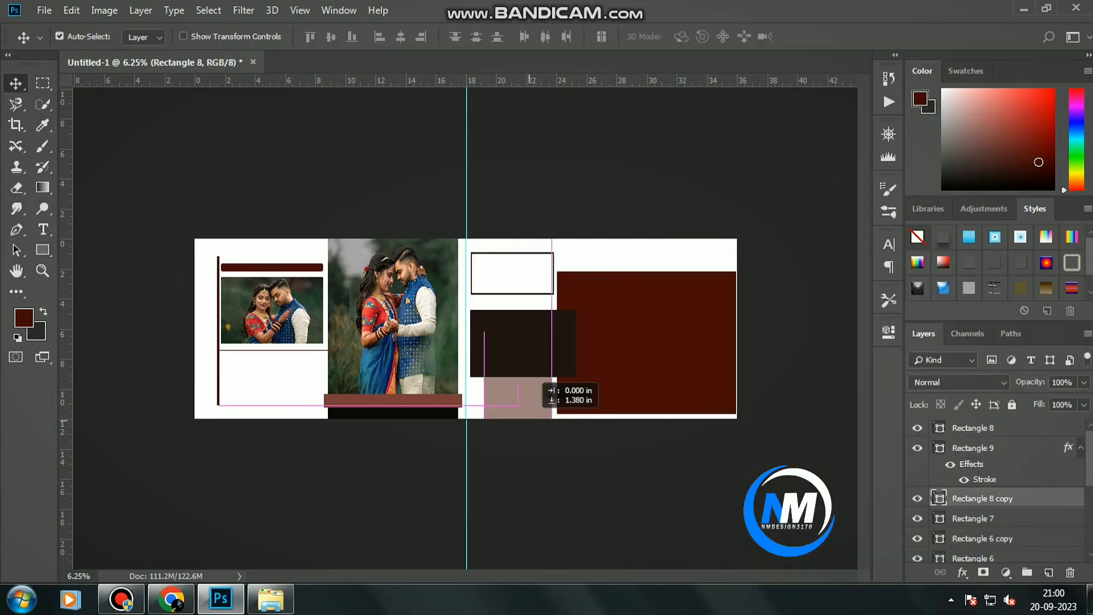
pyautogui.moveTo(513, 268); pyautogui.dragTo(512, 289)
pyautogui.press('u')
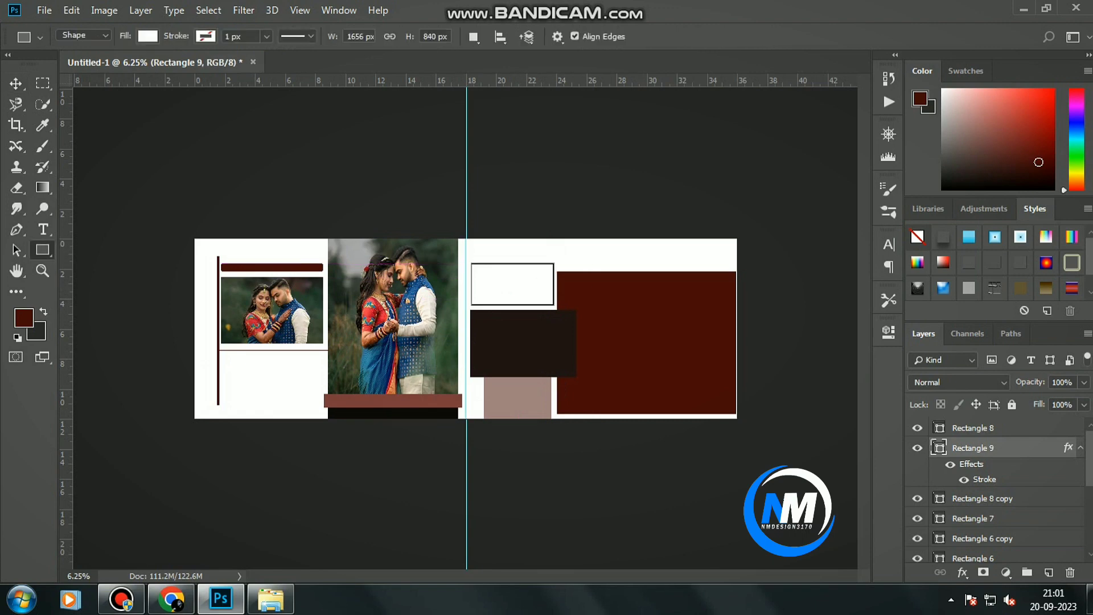
pyautogui.hotkey('ctrl', 'shift', 'alt', 'n')
# - Draw a thin dark line across the right page top and duplicate it just below
pyautogui.moveTo(539, 241); pyautogui.dragTo(803, 246)
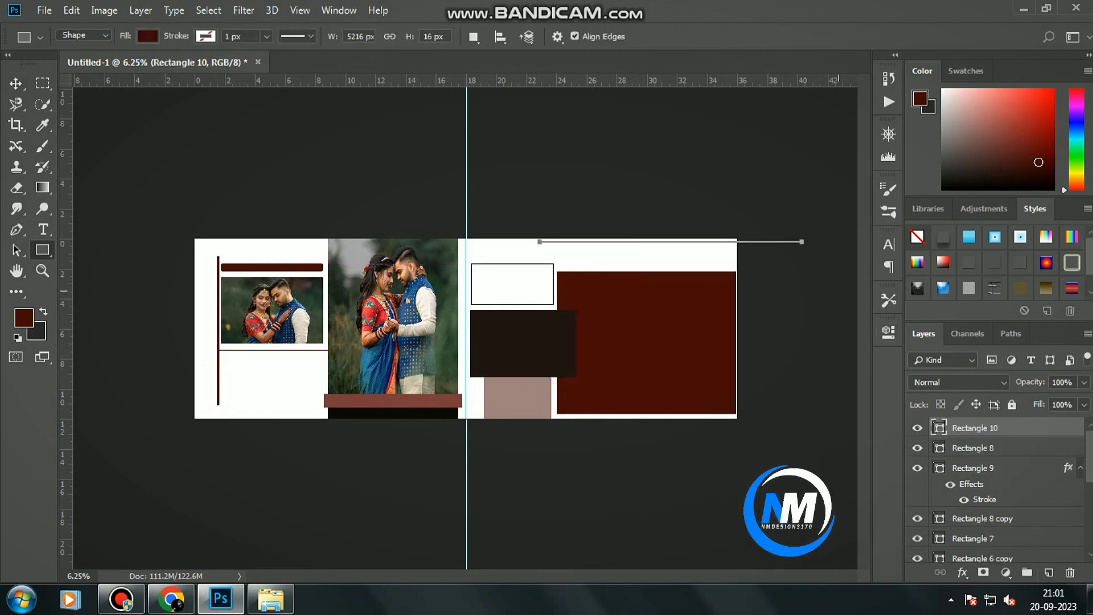
pyautogui.press('v')
pyautogui.hotkey('ctrl', '+')
pyautogui.hotkey('ctrl', '+')
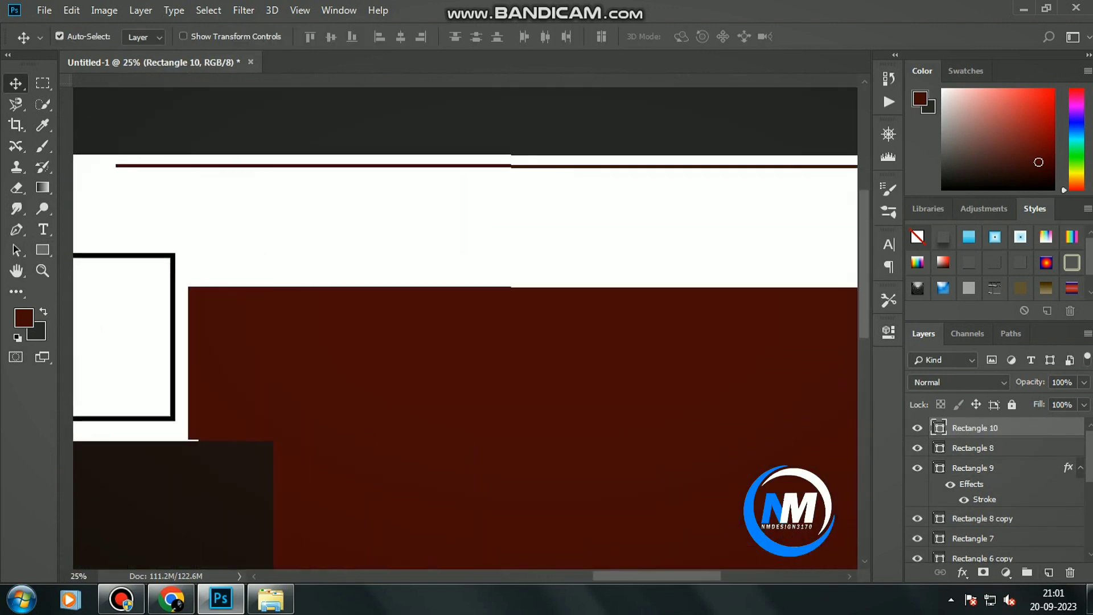
pyautogui.hotkey('ctrl', 'r')
pyautogui.hotkey('ctrl', 'r')
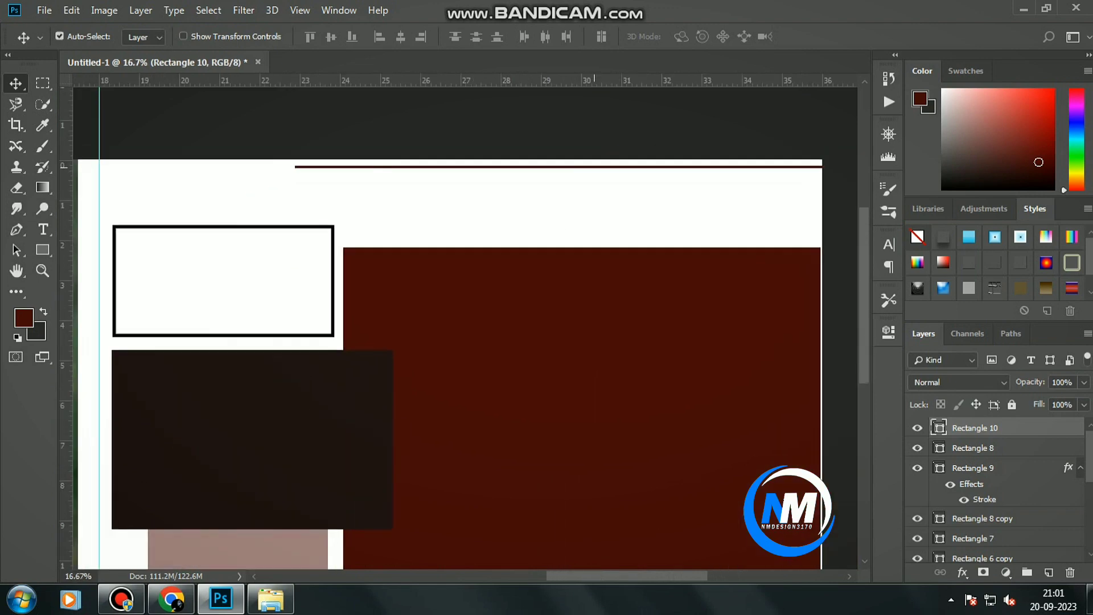
pyautogui.moveTo(605, 166)
pyautogui.mouseDown()
pyautogui.moveTo(527, 197)
pyautogui.moveTo(433, 196)
pyautogui.moveTo(322, 173)
pyautogui.mouseUp()
pyautogui.hotkey('ctrl', '-')
pyautogui.hotkey('ctrl', '-')
pyautogui.hotkey('ctrl', '-')
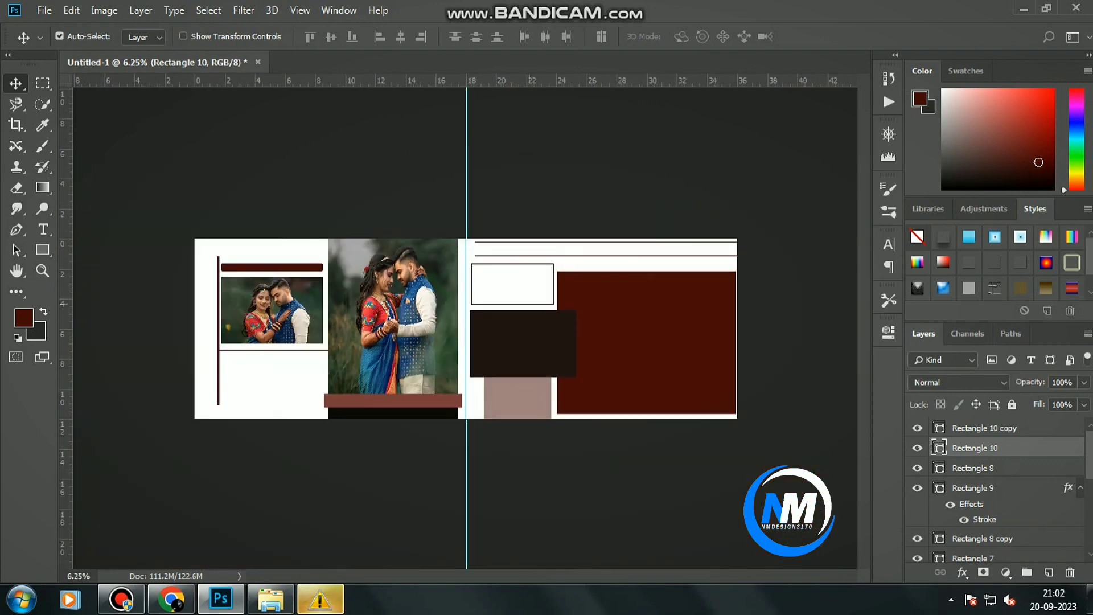
pyautogui.hotkey('ctrl', '+')
pyautogui.hotkey('ctrl', '+')
pyautogui.hotkey('ctrl', '+')
pyautogui.hotkey('ctrl', '+')
# - Stretch both thin lines left to the centre guide, then nudge the large maroon rectangle
pyautogui.click(503, 266)
pyautogui.hotkey('ctrl', 't')
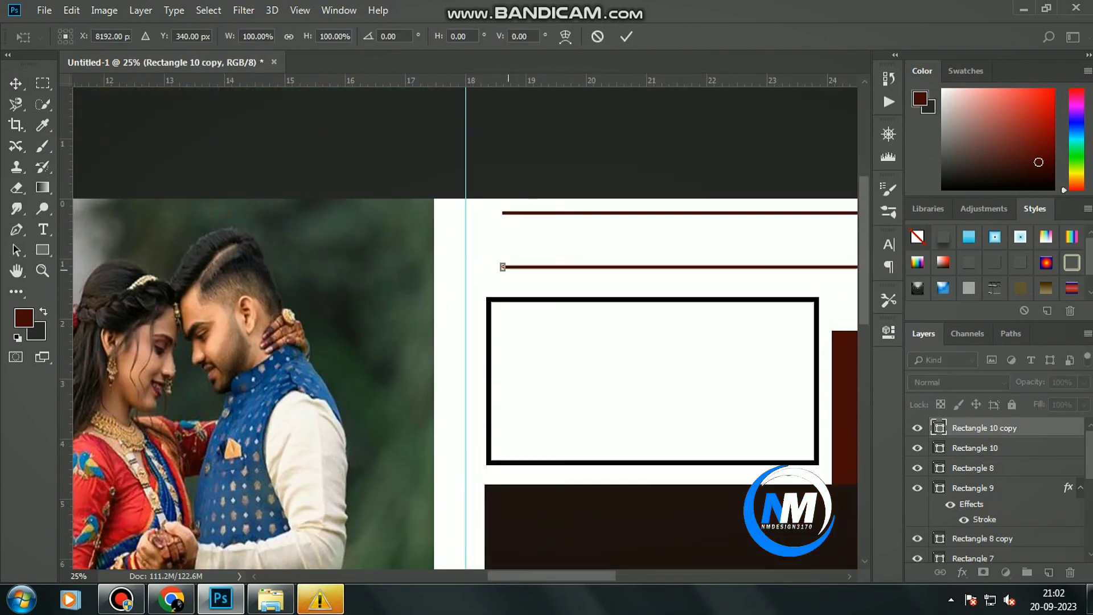
pyautogui.moveTo(503, 266); pyautogui.dragTo(466, 267)
pyautogui.press('Return')
pyautogui.click(502, 213)
pyautogui.hotkey('ctrl', 't')
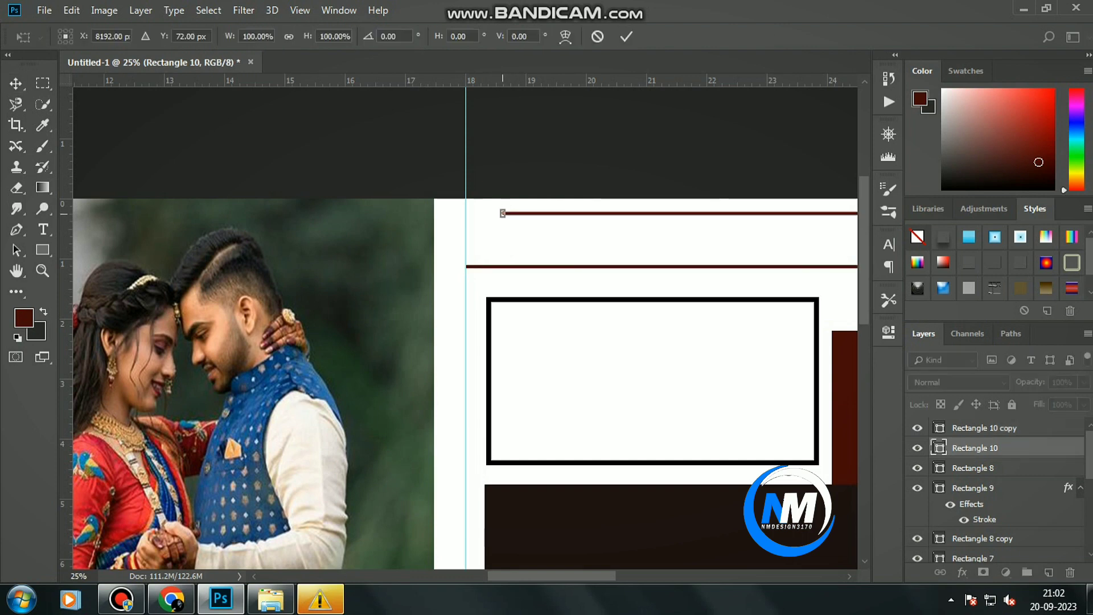
pyautogui.click(626, 37)
pyautogui.hotkey('ctrl', '0')
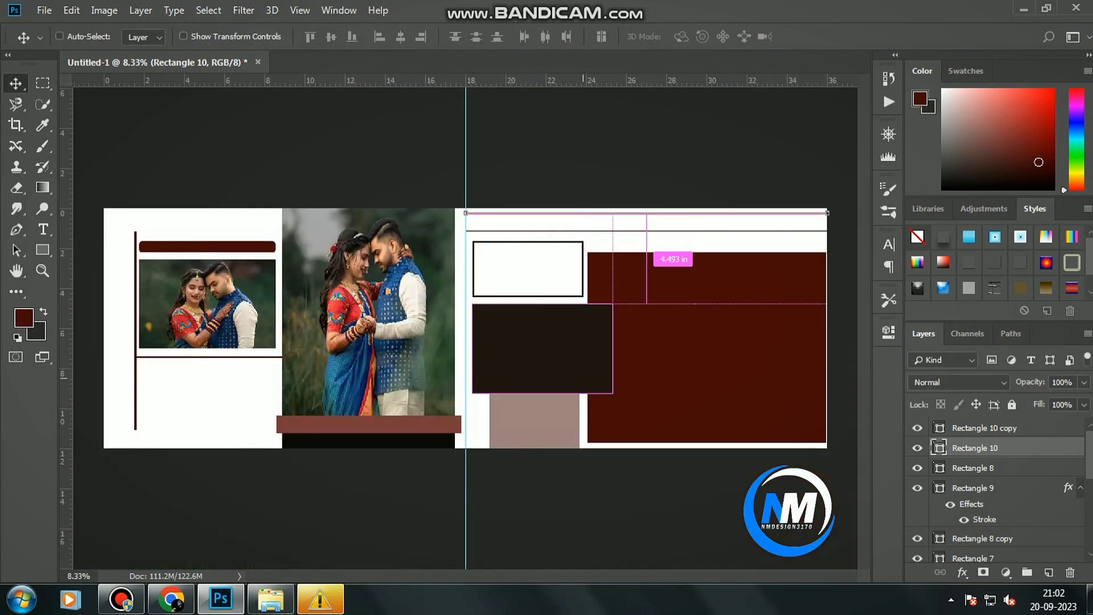
pyautogui.click(59, 36)
pyautogui.moveTo(706, 347); pyautogui.dragTo(707, 347)
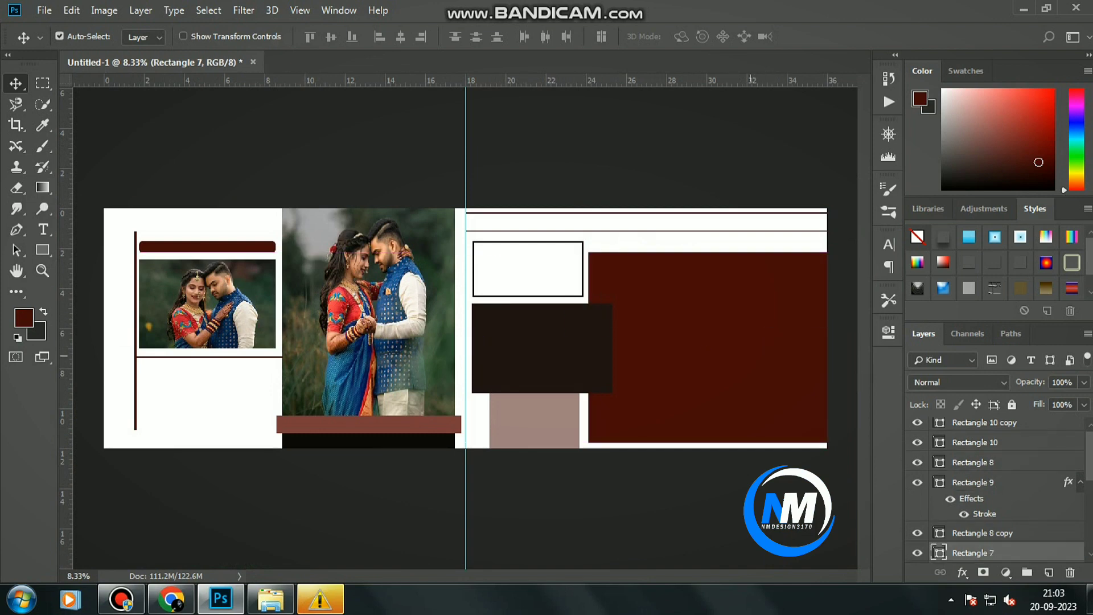
# - Place a couple photo, enlarge it over the right page, and clip it into the large maroon box
pyautogui.click(270, 598)
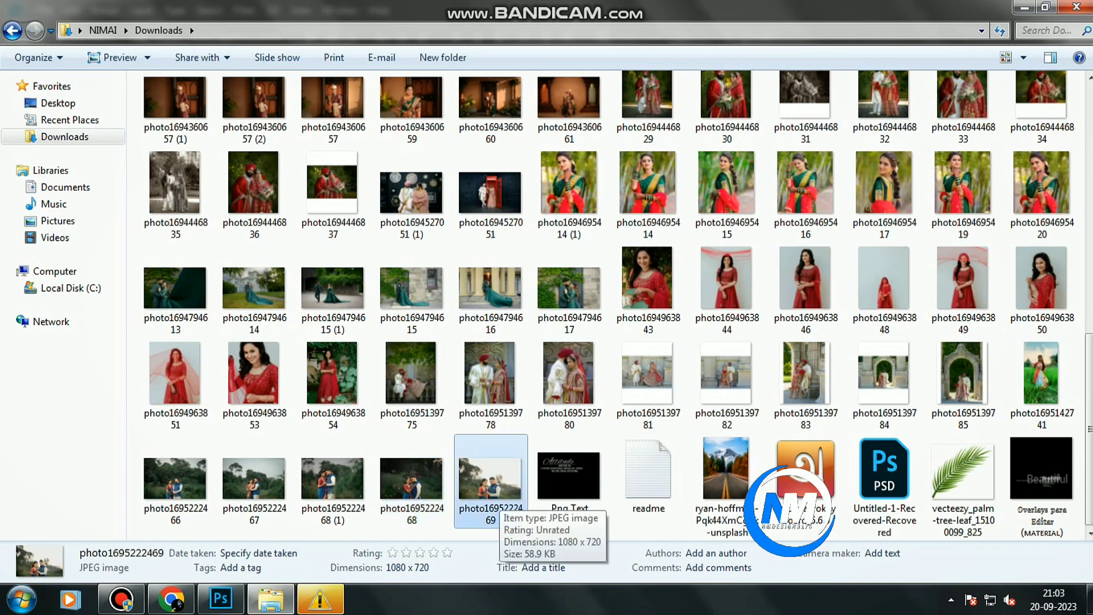
pyautogui.click(221, 598)
pyautogui.moveTo(221, 598); pyautogui.dragTo(693, 315)
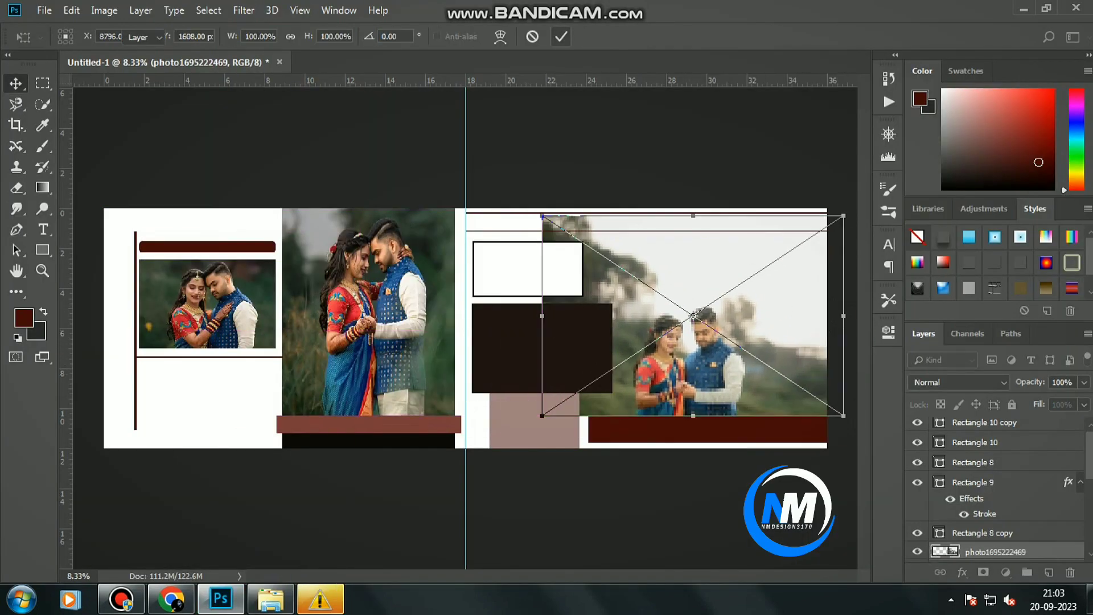
pyautogui.press('Return')
pyautogui.click(270, 598)
pyautogui.click(411, 481)
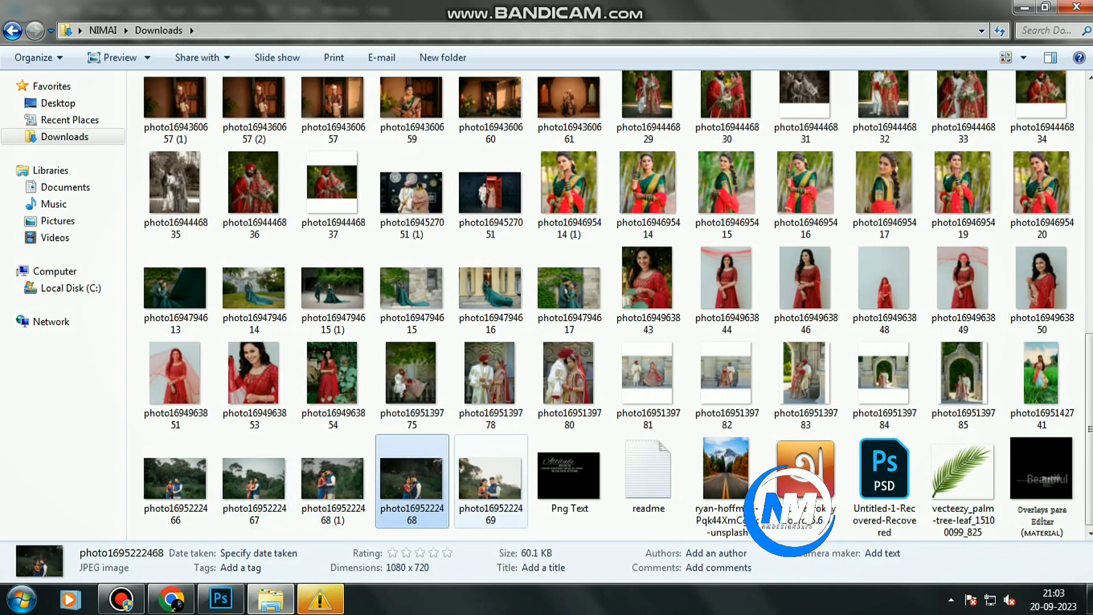
pyautogui.moveTo(254, 480); pyautogui.dragTo(686, 328)
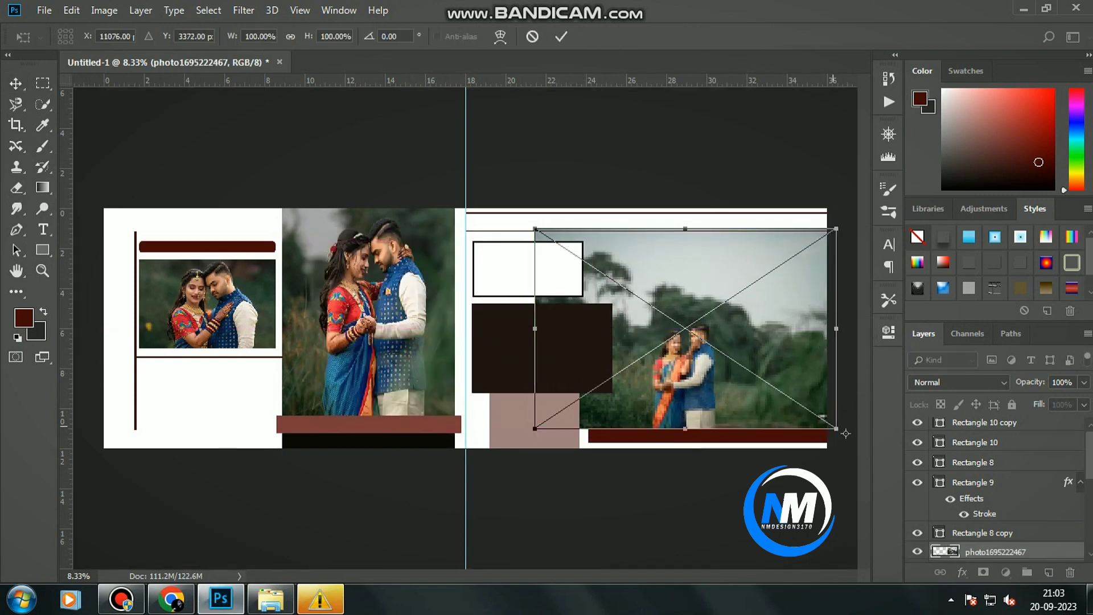
pyautogui.moveTo(822, 417); pyautogui.dragTo(888, 467)
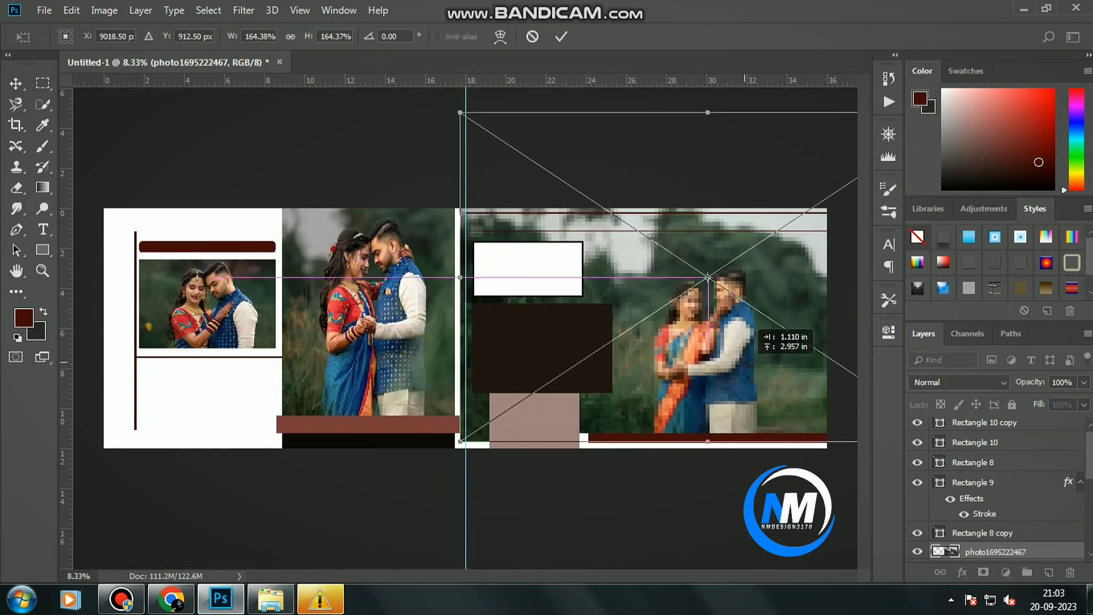
pyautogui.press('Return')
pyautogui.rightClick(1018, 551)
pyautogui.click(881, 335)
pyautogui.click(973, 461)
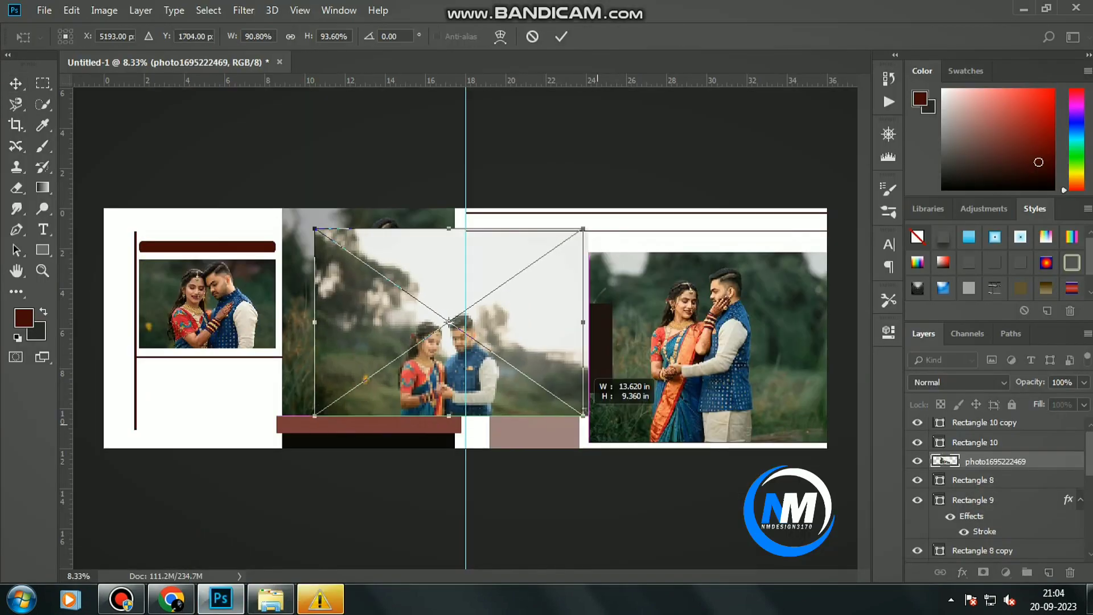
pyautogui.moveTo(598, 392); pyautogui.dragTo(646, 330)
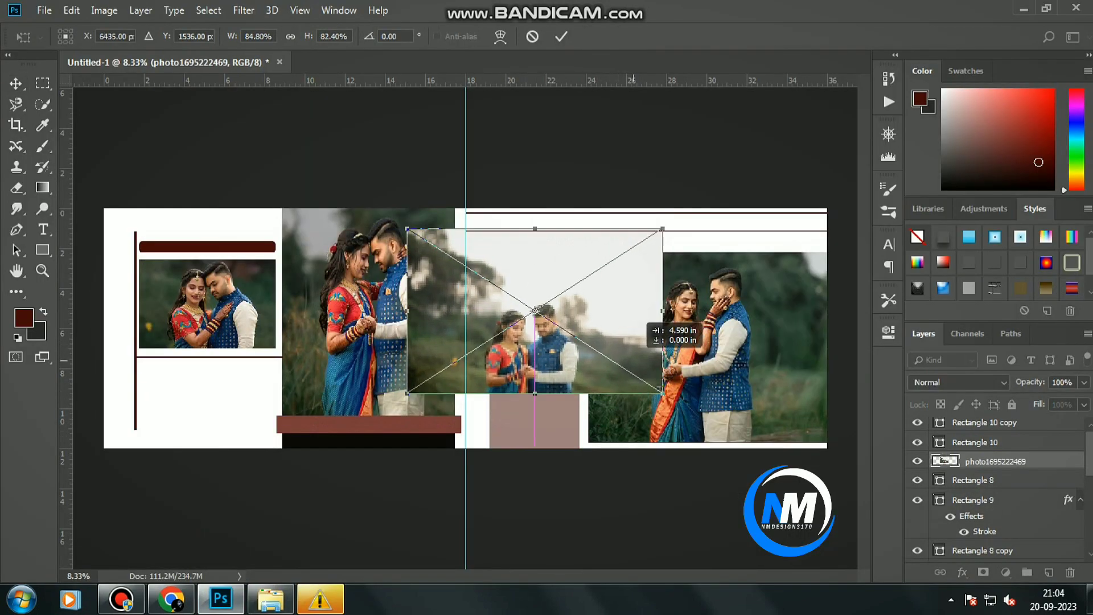
pyautogui.moveTo(475, 220); pyautogui.dragTo(430, 231)
pyautogui.press('Return')
pyautogui.rightClick(1024, 461)
pyautogui.click(865, 324)
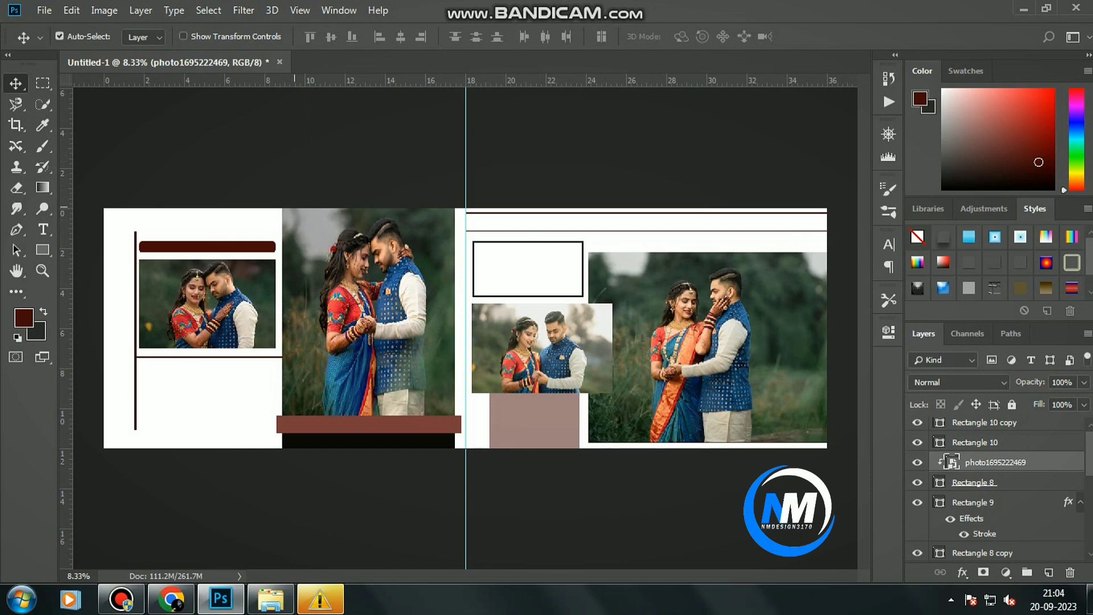
# - Add a black MARRIAGE MOMENTS title inside the white box, with MOMENTS centred below MARRIAGE
pyautogui.press('t')
pyautogui.click(495, 272)
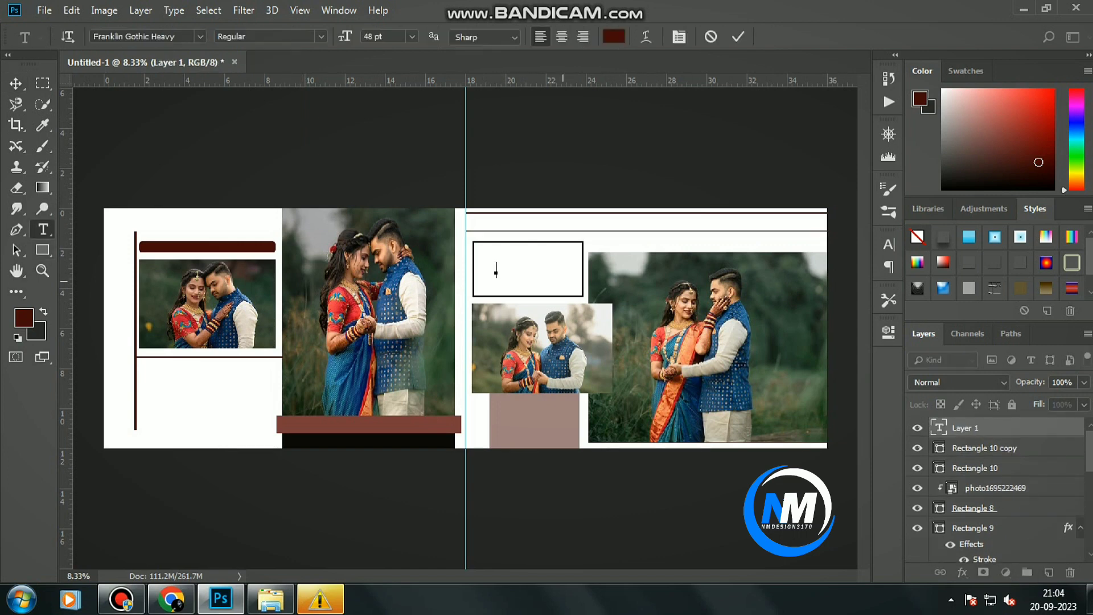
pyautogui.click(614, 36)
pyautogui.click(658, 508)
pyautogui.click(1018, 293)
pyautogui.write('MARRIAGE')
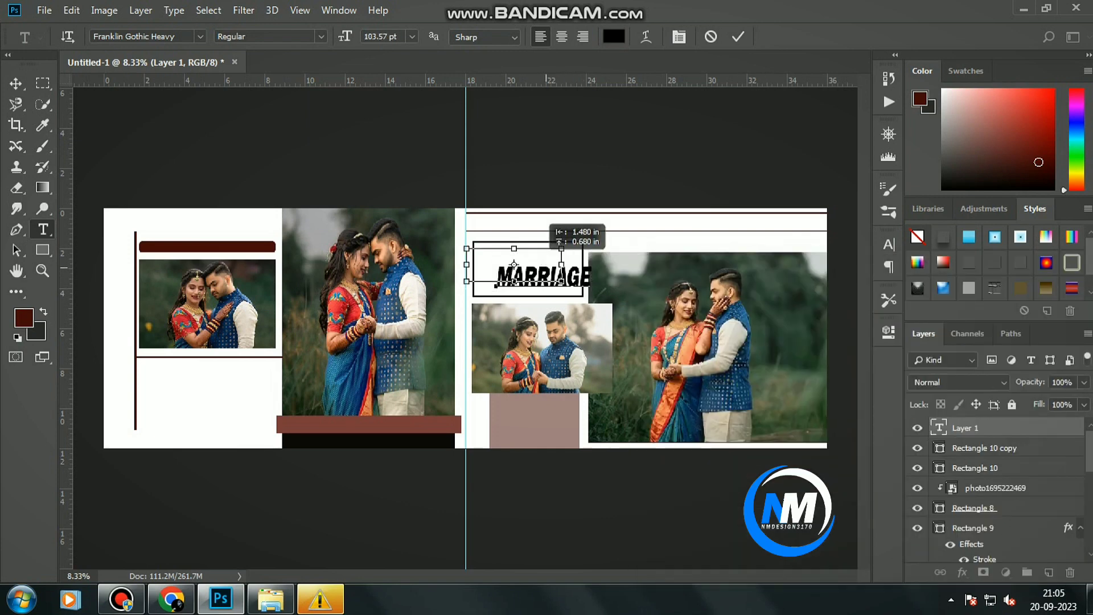
pyautogui.moveTo(564, 262); pyautogui.dragTo(576, 250)
pyautogui.hotkey('ctrl', 'Return')
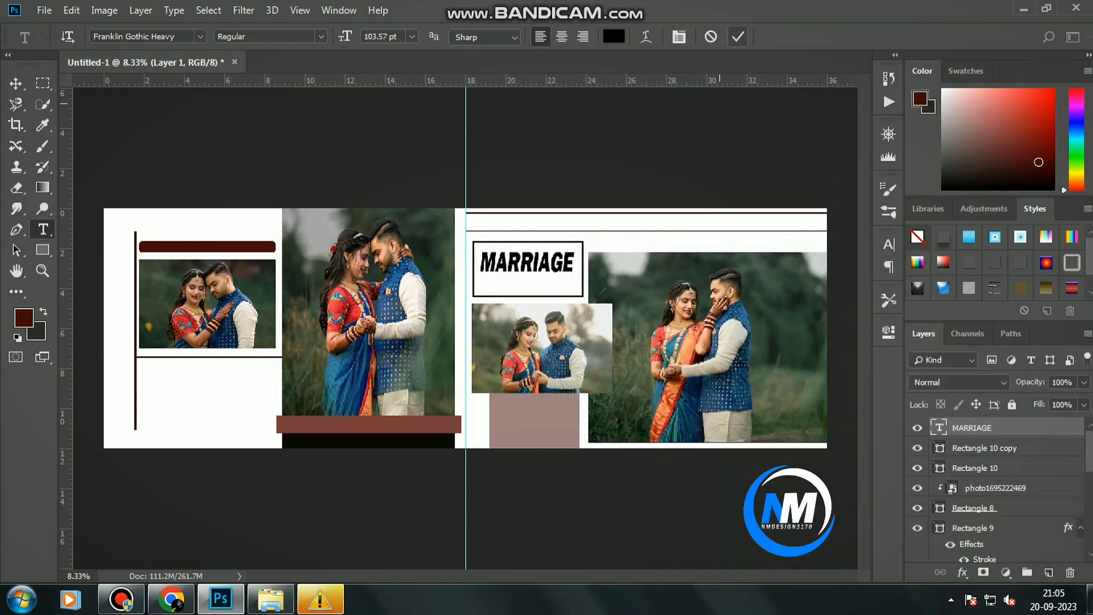
pyautogui.click(497, 287)
pyautogui.write('MOMENTS')
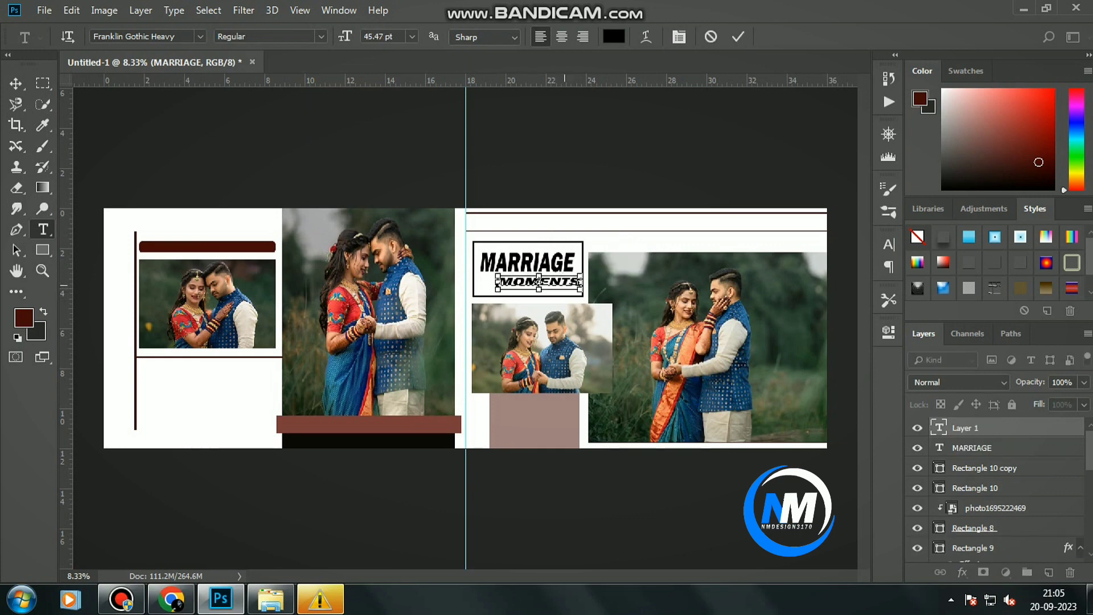
pyautogui.moveTo(538, 280); pyautogui.dragTo(532, 281)
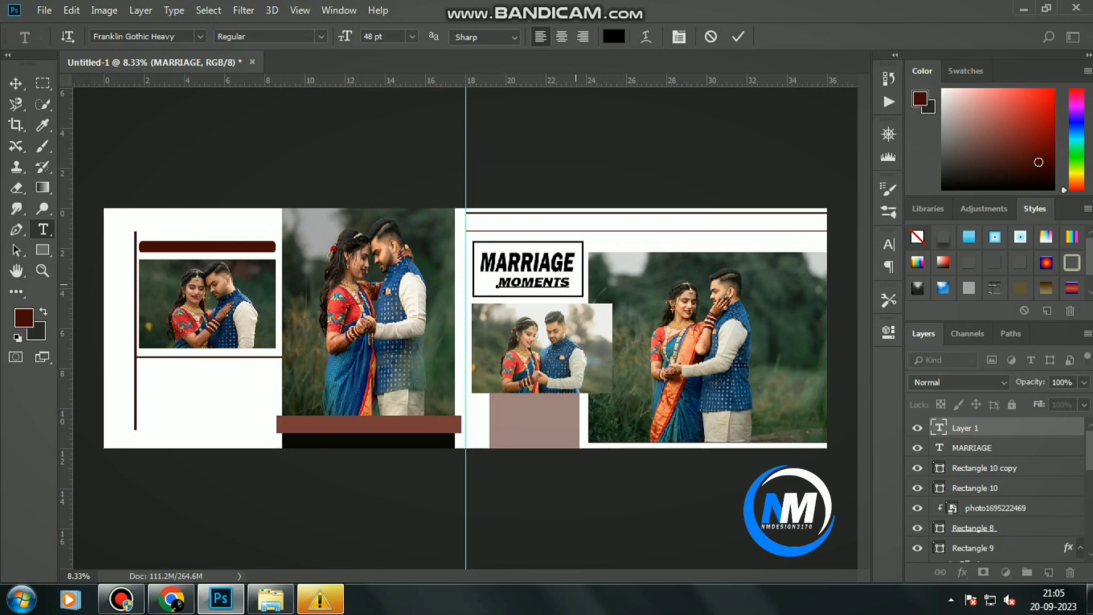
pyautogui.click(738, 36)
pyautogui.moveTo(533, 248); pyautogui.dragTo(527, 248)
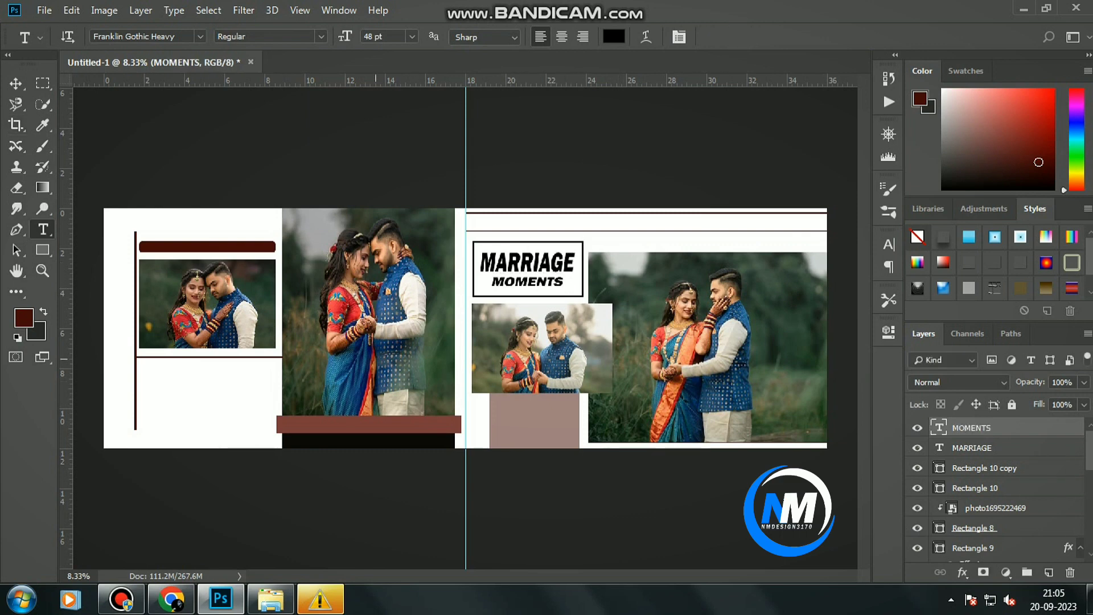
# - Enlarge the WEDDING MOMENTS title on the left page and nudge it up slightly
pyautogui.click(153, 379)
pyautogui.write('WEDDING MOMENTS')
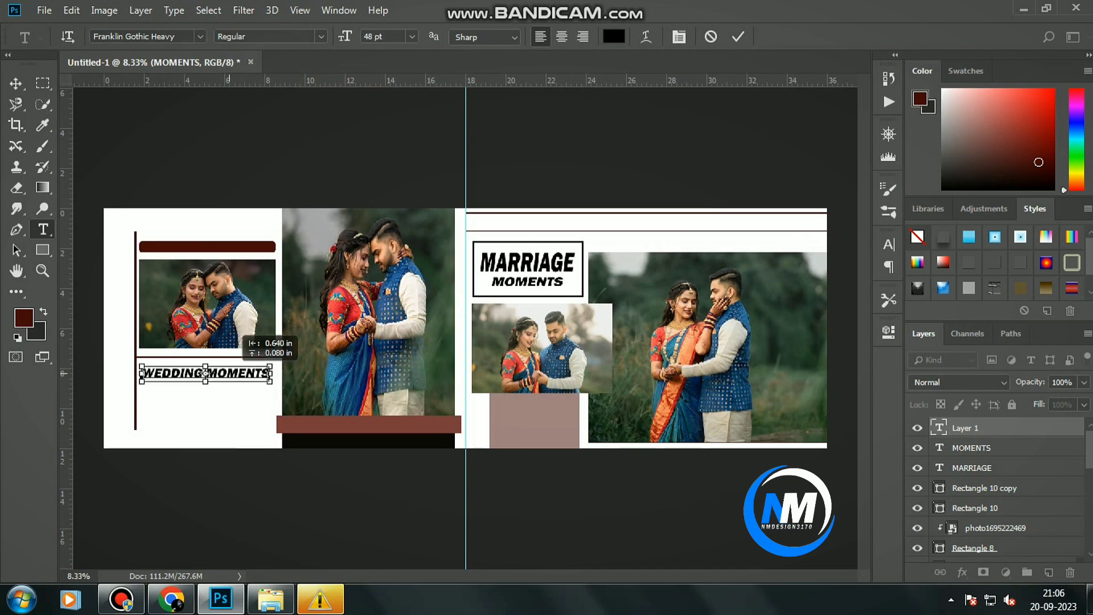
pyautogui.moveTo(283, 374); pyautogui.dragTo(271, 378)
pyautogui.hotkey('ctrl', 'Return')
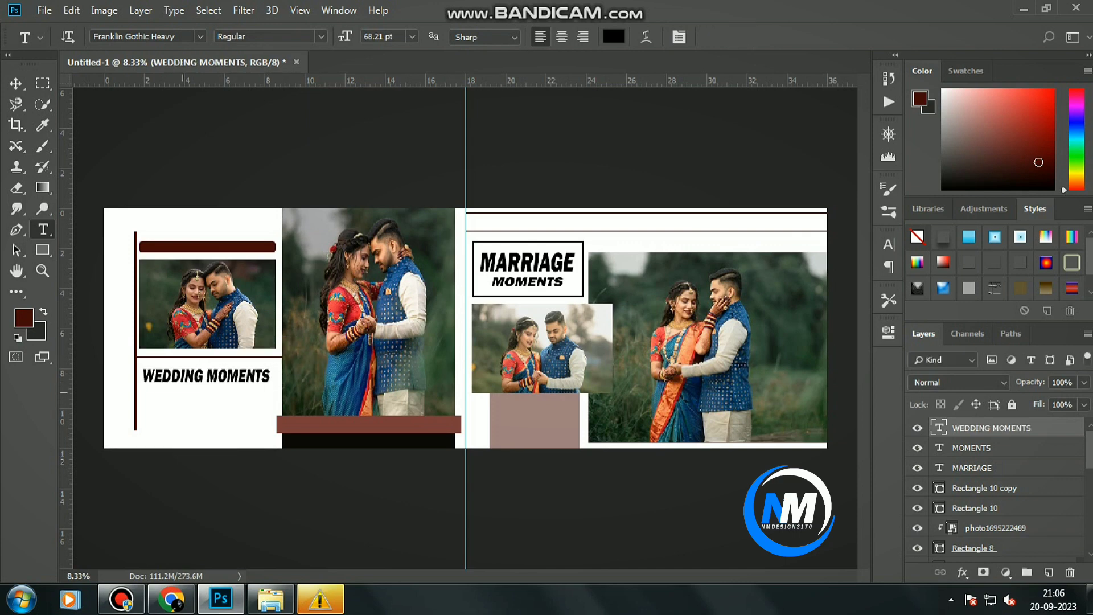
pyautogui.moveTo(194, 377); pyautogui.dragTo(194, 373)
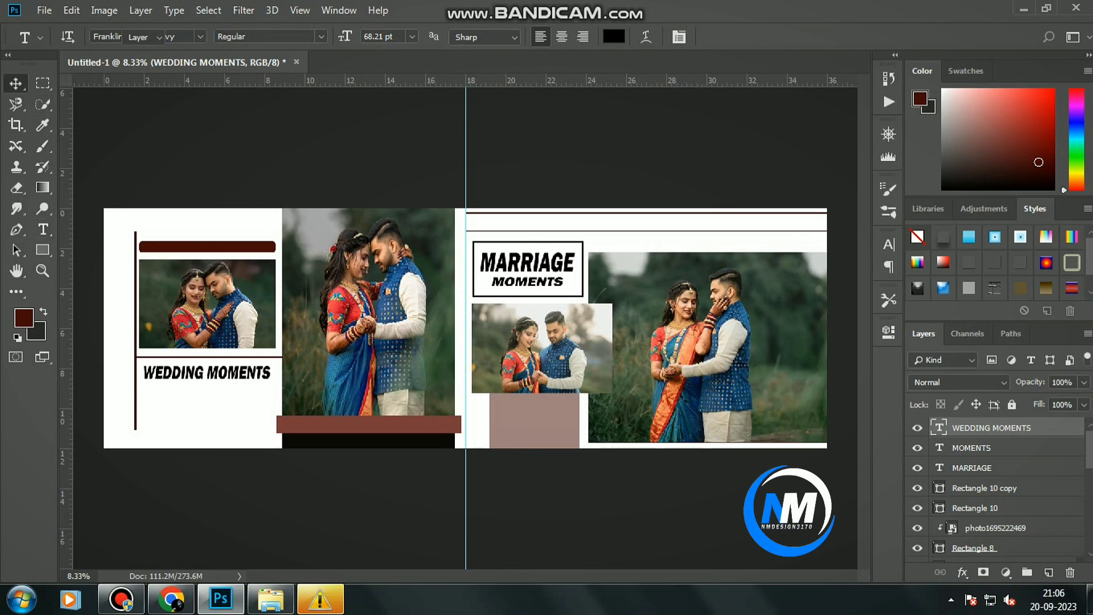
# - Make the bar under the middle photo white and fit a BEAUTIFUL BRIDE caption on it in MV Boli
pyautogui.press('Return')
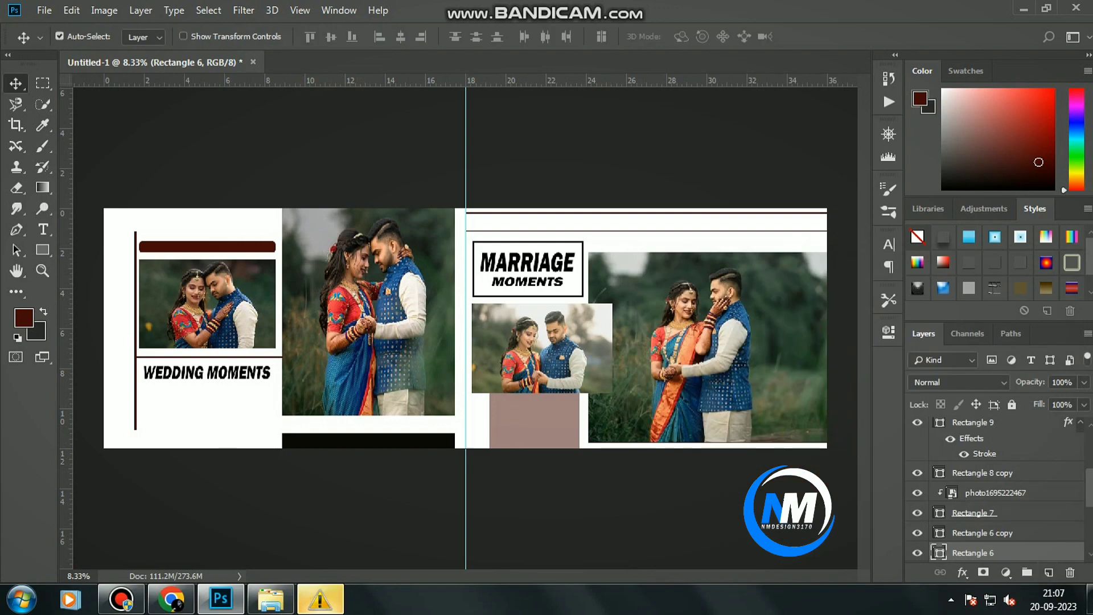
pyautogui.doubleClick(1024, 552)
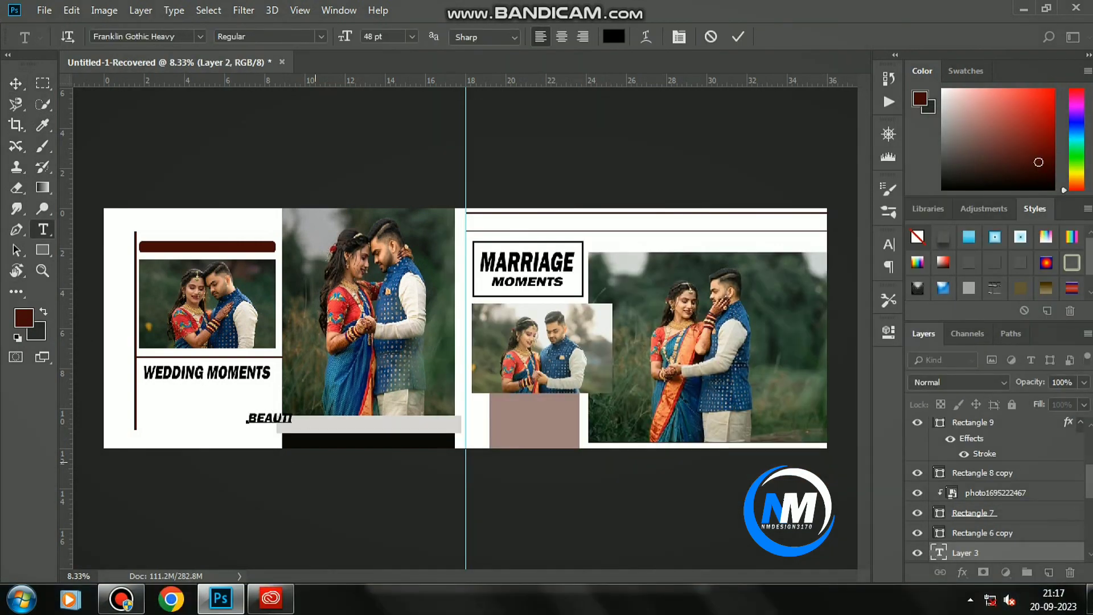
pyautogui.moveTo(358, 424); pyautogui.dragTo(448, 422)
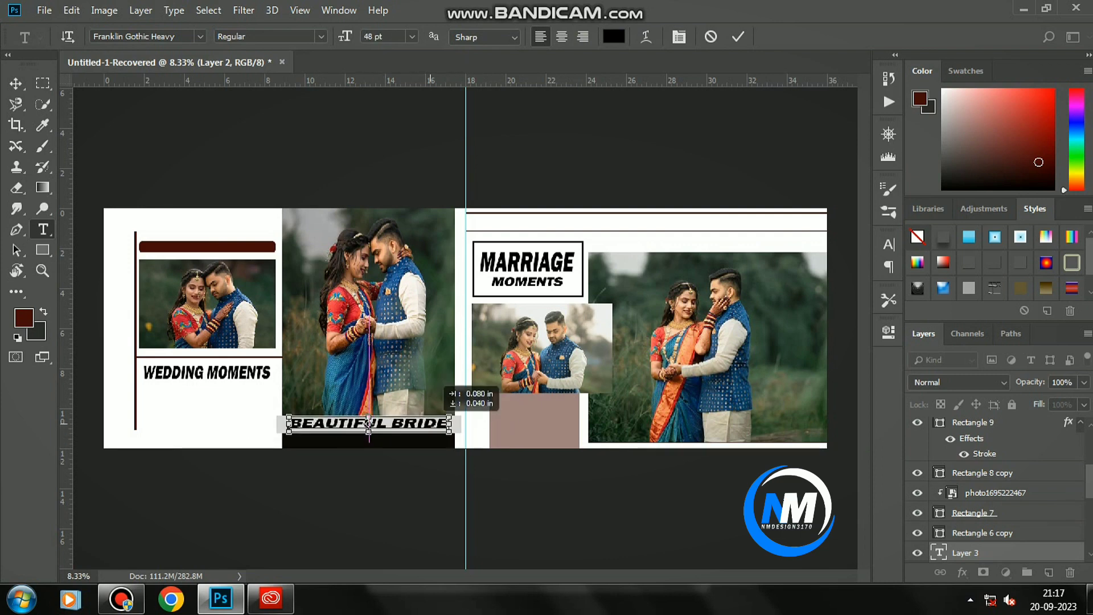
pyautogui.click(888, 244)
pyautogui.click(792, 264)
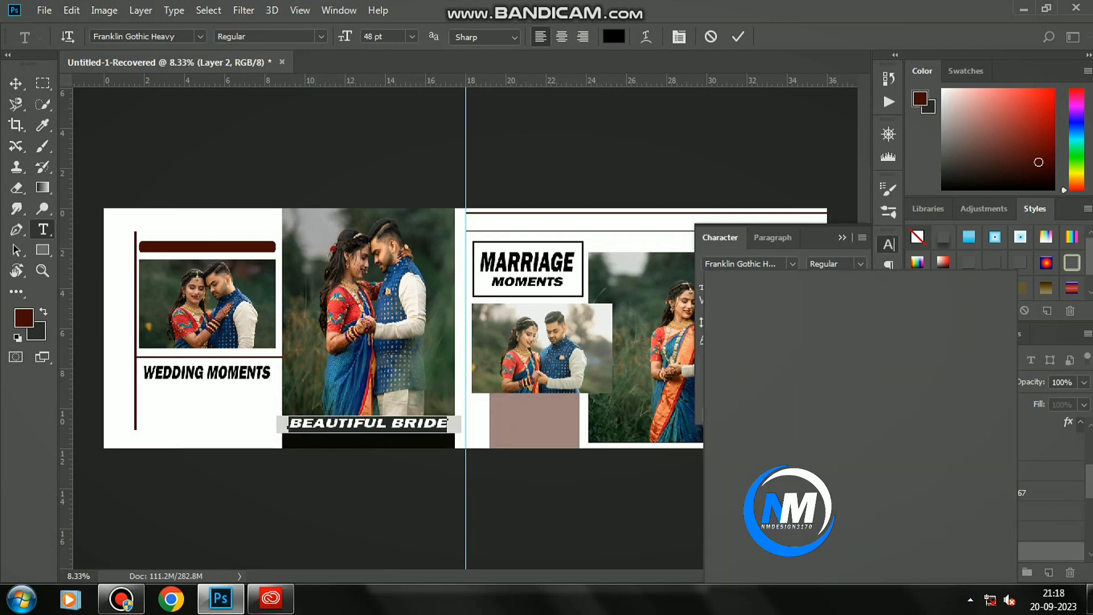
pyautogui.click(761, 343)
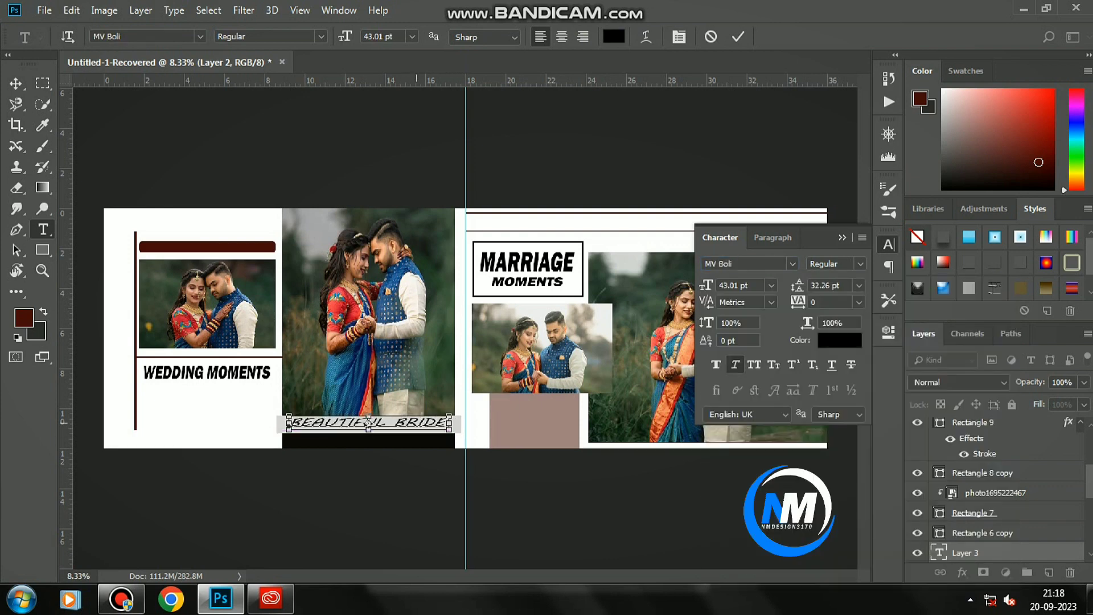
pyautogui.moveTo(449, 424)
pyautogui.mouseDown()
pyautogui.moveTo(405, 423)
pyautogui.moveTo(434, 421)
pyautogui.mouseUp()
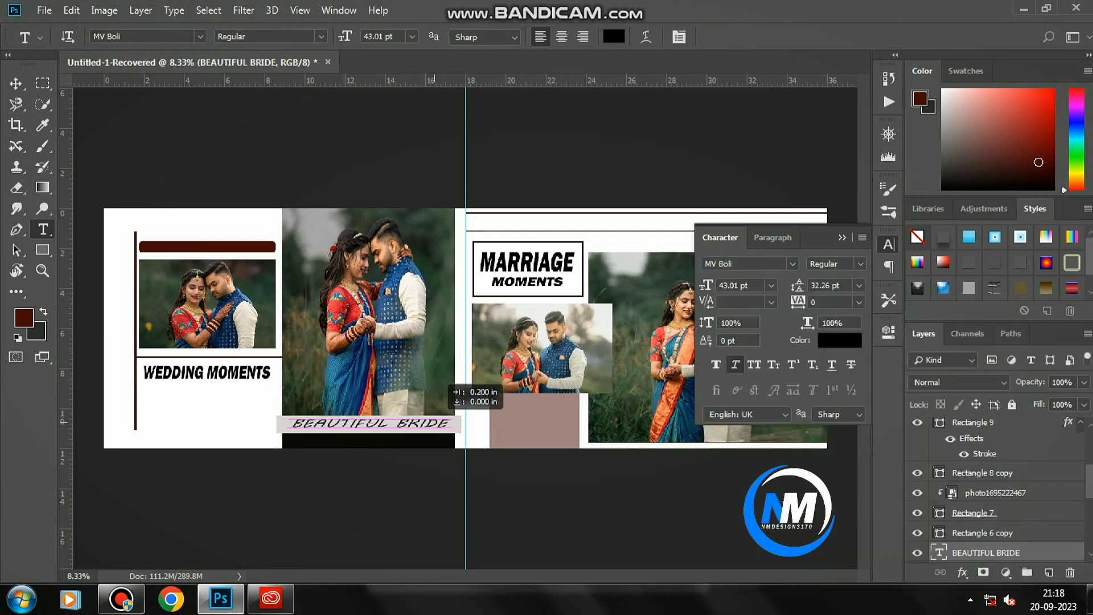
pyautogui.click(79, 227)
# - Open WEDDING TEXT PNG.psd and copy its top quote line
pyautogui.hotkey('ctrl', 'n')
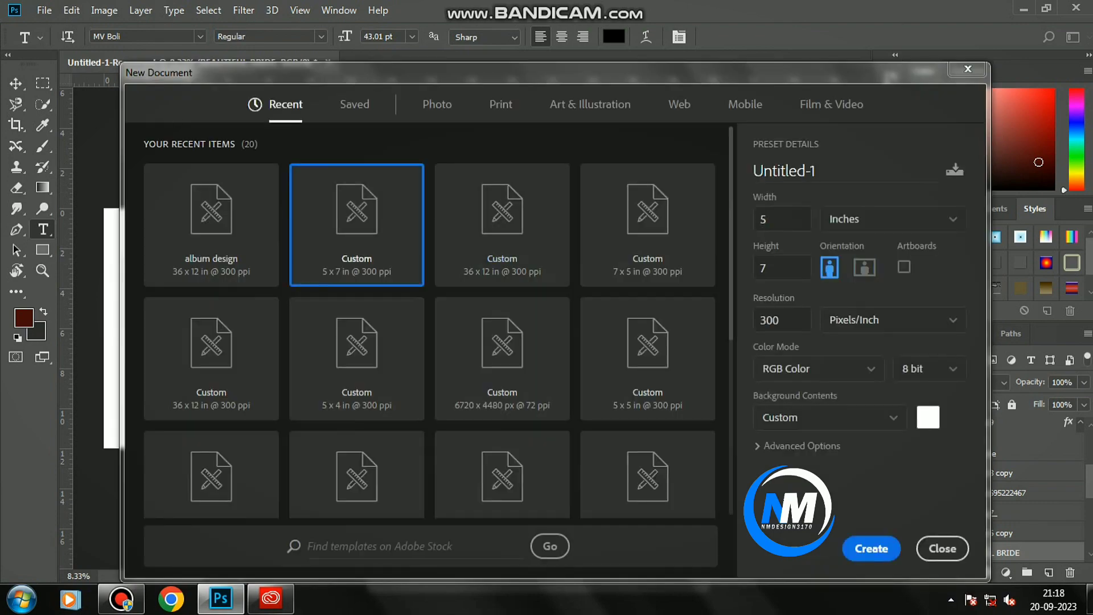
pyautogui.click(871, 547)
pyautogui.hotkey('ctrl', 'o')
pyautogui.doubleClick(907, 245)
pyautogui.click(410, 131)
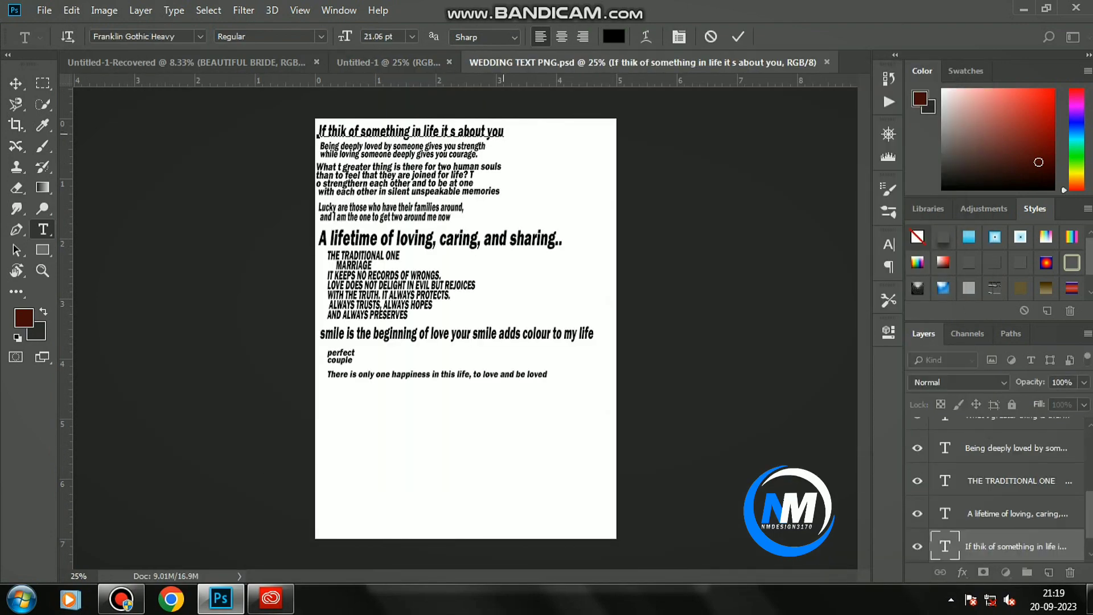
pyautogui.hotkey('ctrl', 'a')
pyautogui.hotkey('ctrl', 'c')
# - Paste the quote into the album and scale it across the right page top
pyautogui.click(188, 62)
pyautogui.hotkey('ctrl', 'v')
pyautogui.moveTo(762, 219); pyautogui.dragTo(823, 214)
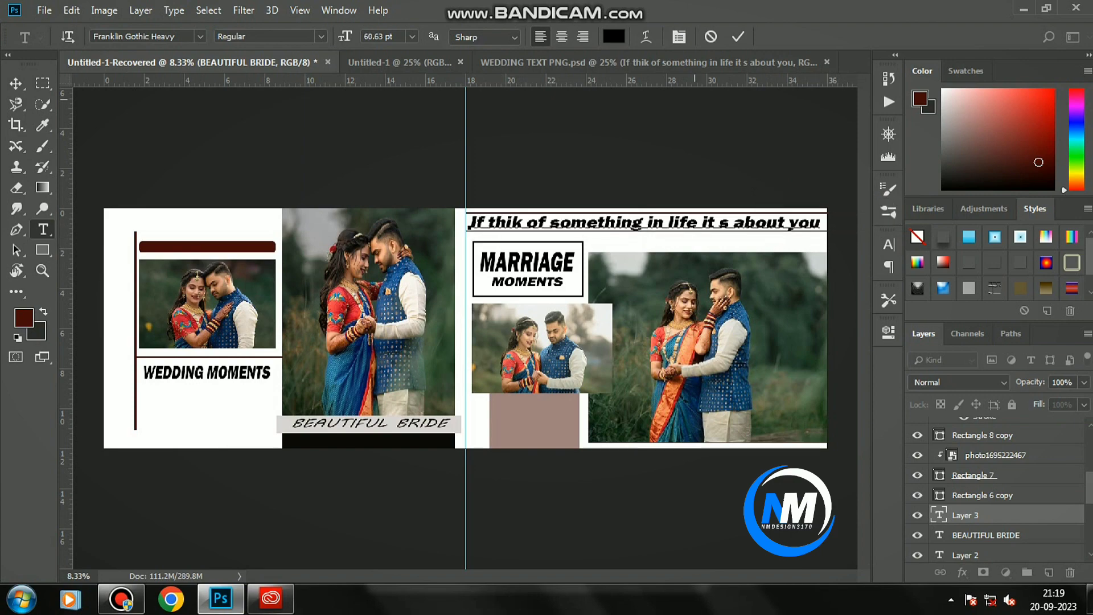
pyautogui.press('Return')
# - Recolour the left page's top bar and the bottom bar dark green (#37443a)
pyautogui.click(979, 494)
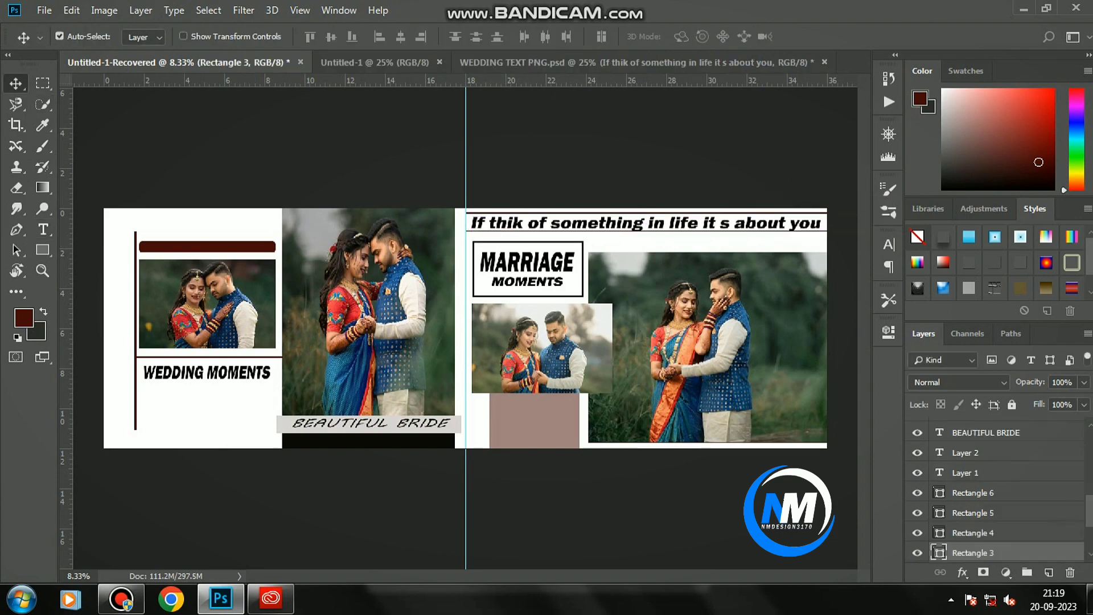
pyautogui.doubleClick(939, 495)
pyautogui.click(1017, 295)
pyautogui.doubleClick(939, 435)
pyautogui.click(1017, 295)
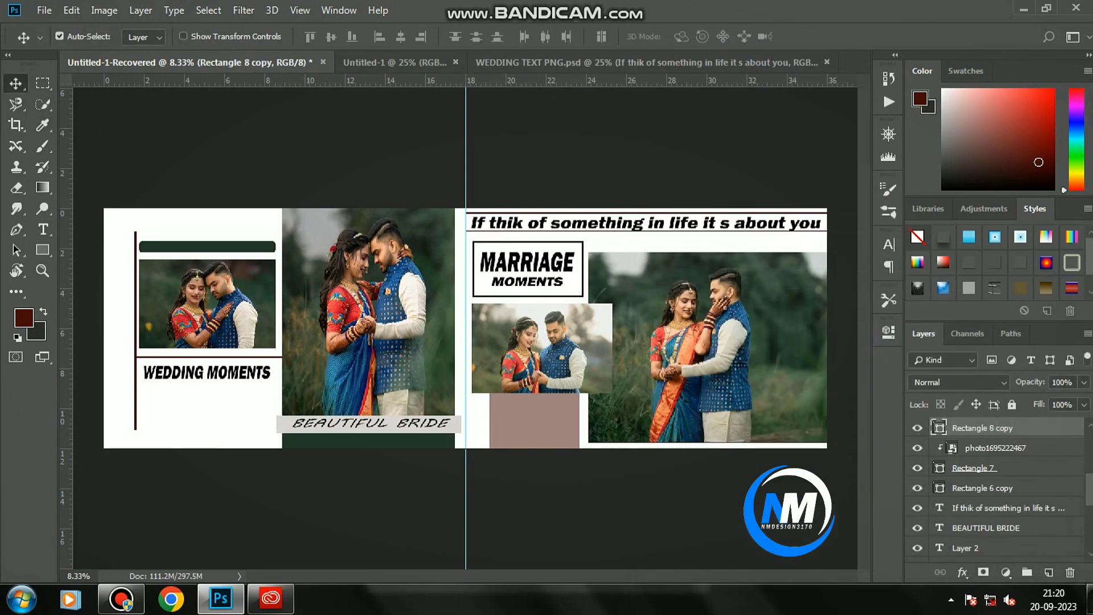
pyautogui.doubleClick(939, 429)
pyautogui.click(1017, 295)
pyautogui.doubleClick(1013, 430)
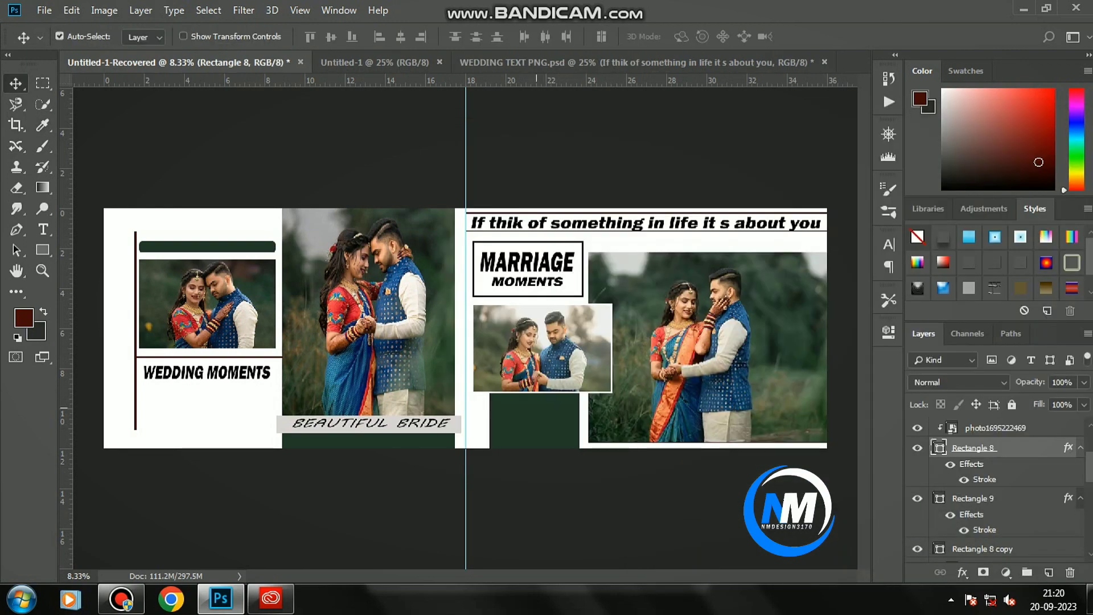
# - Duplicate the dark rectangle and shrink the copy slightly
pyautogui.hotkey('ctrl', 'j')
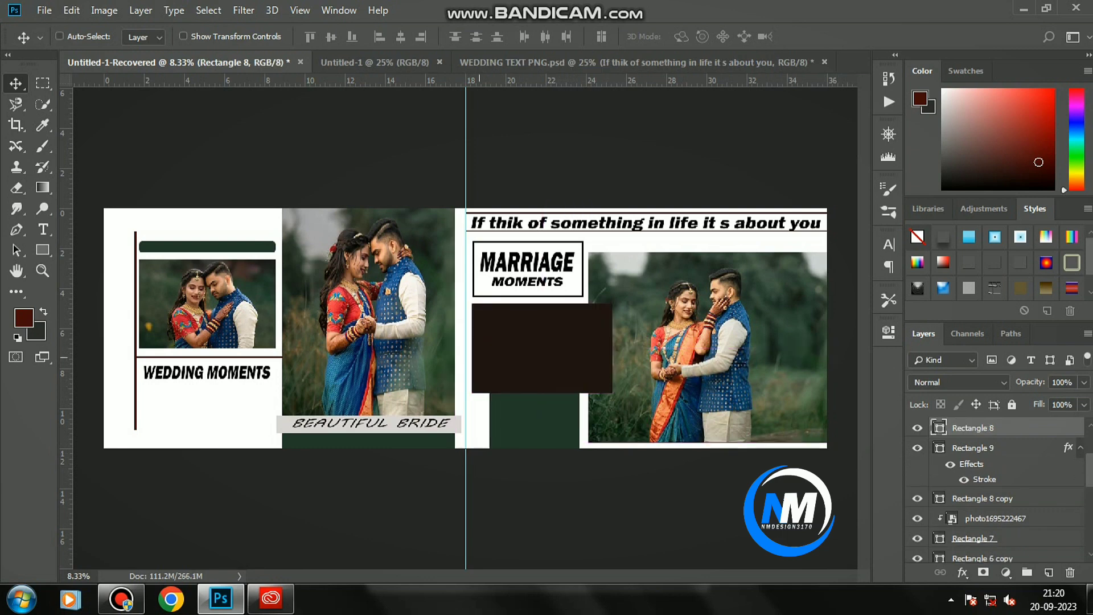
pyautogui.hotkey('ctrl', 't')
pyautogui.moveTo(612, 393); pyautogui.dragTo(607, 391)
pyautogui.press('Return')
pyautogui.doubleClick(939, 447)
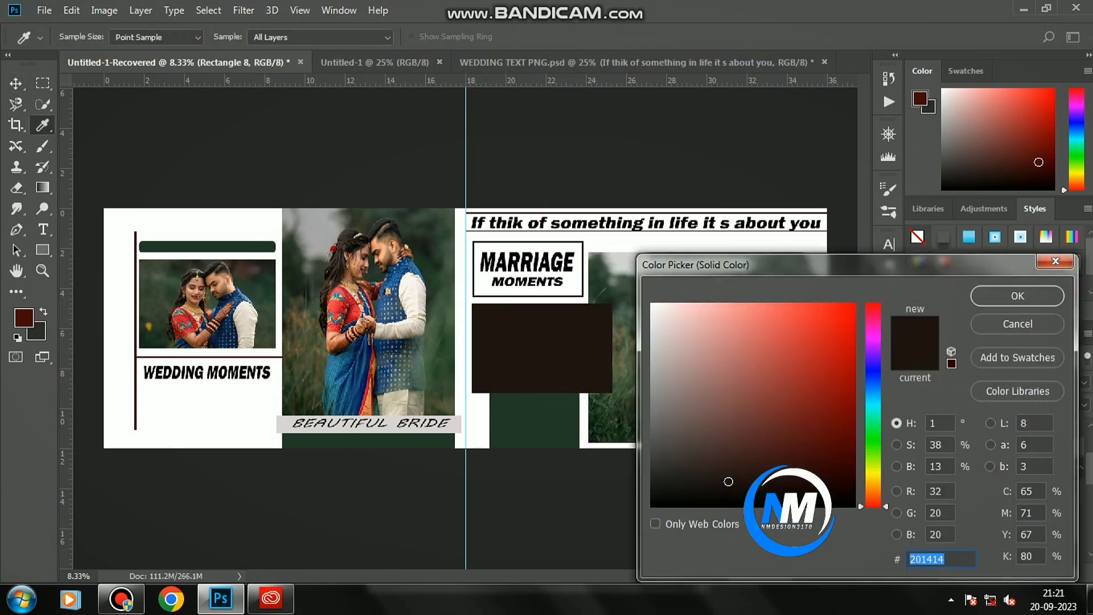
pyautogui.click(652, 304)
pyautogui.press('Escape')
# - Rescale the rectangle copy slightly and move it higher in the layer stack
pyautogui.click(540, 347)
pyautogui.hotkey('ctrl', 't')
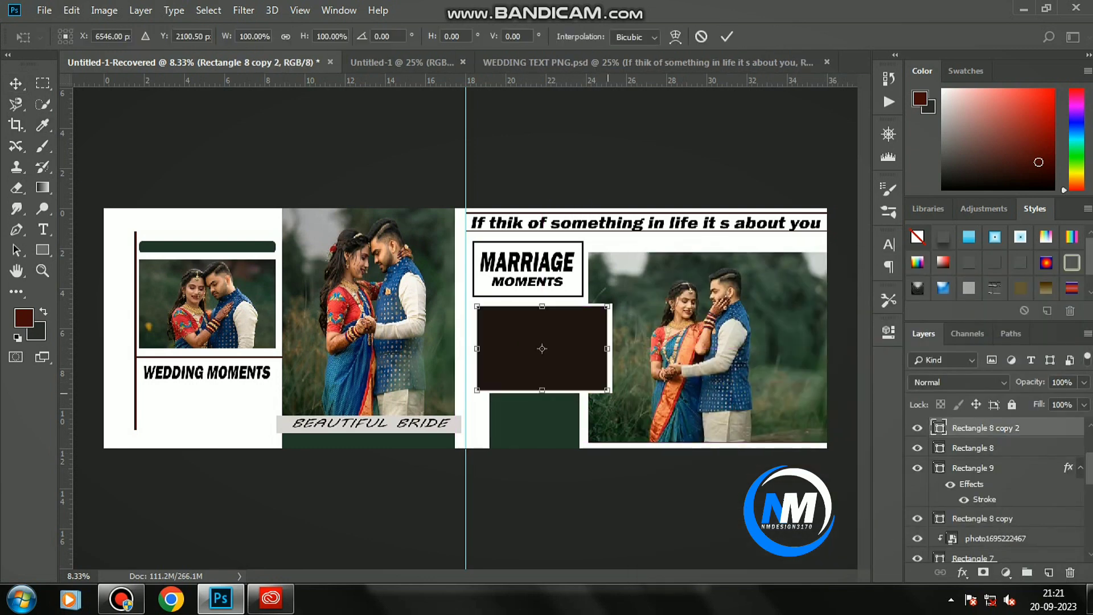
pyautogui.moveTo(608, 390); pyautogui.dragTo(610, 392)
pyautogui.press('Return')
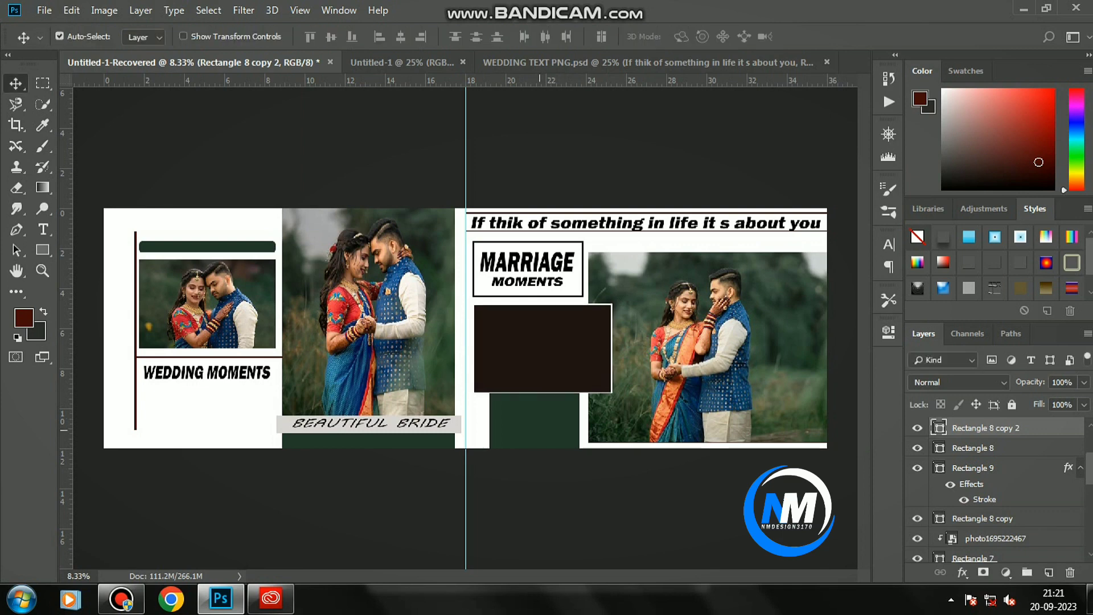
pyautogui.moveTo(990, 518); pyautogui.dragTo(979, 467)
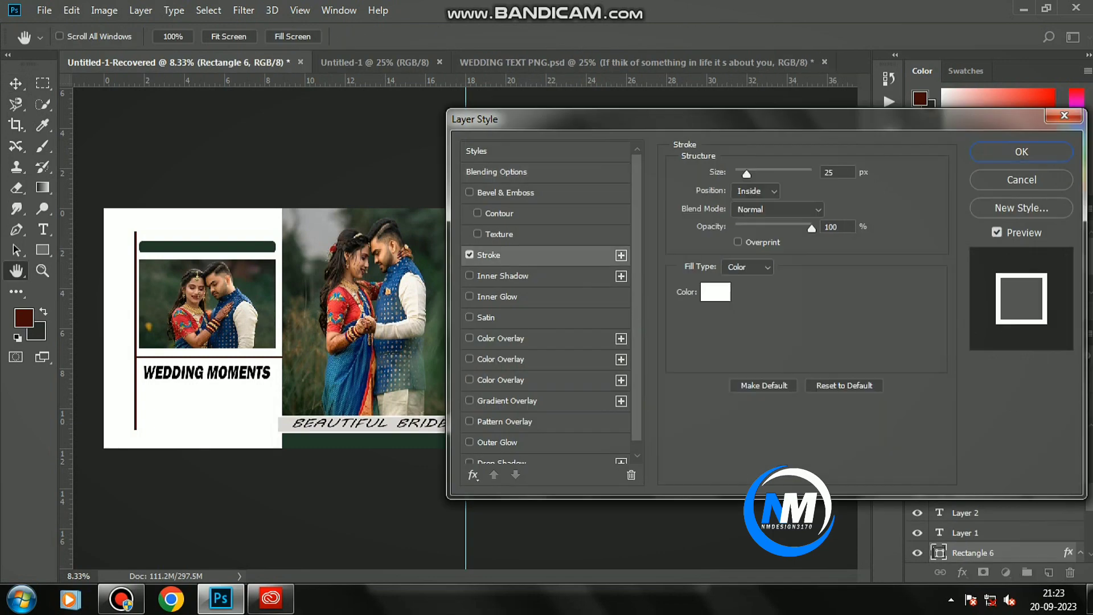
# - Outline the BEAUTIFUL BRIDE bar in black and draw a small square on the left page
pyautogui.click(715, 291)
pyautogui.click(659, 505)
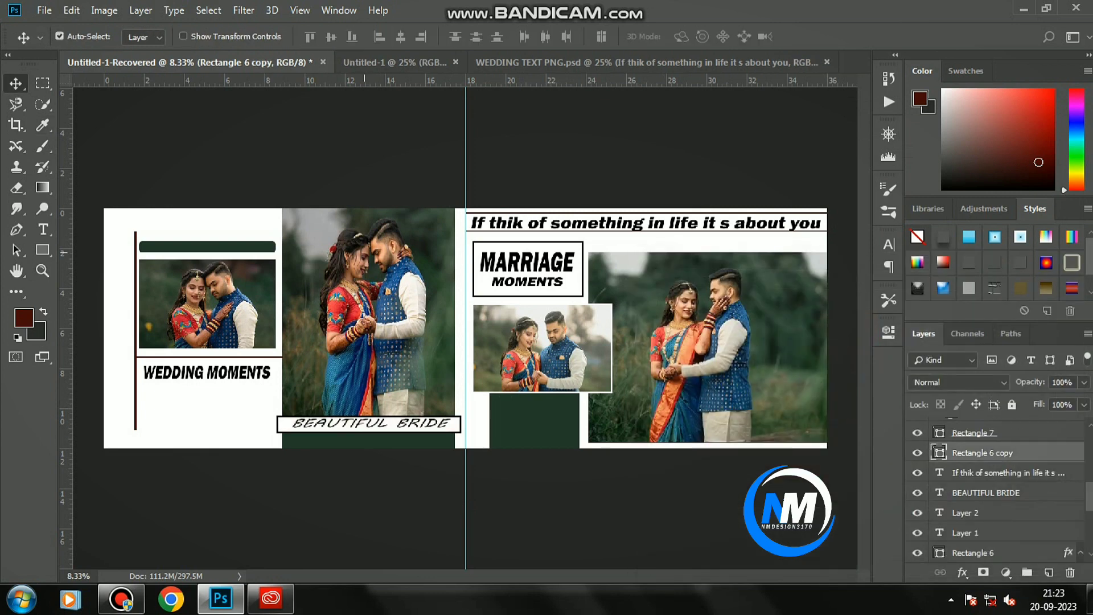
pyautogui.press('u')
pyautogui.moveTo(122, 226); pyautogui.dragTo(118, 427)
pyautogui.press('v')
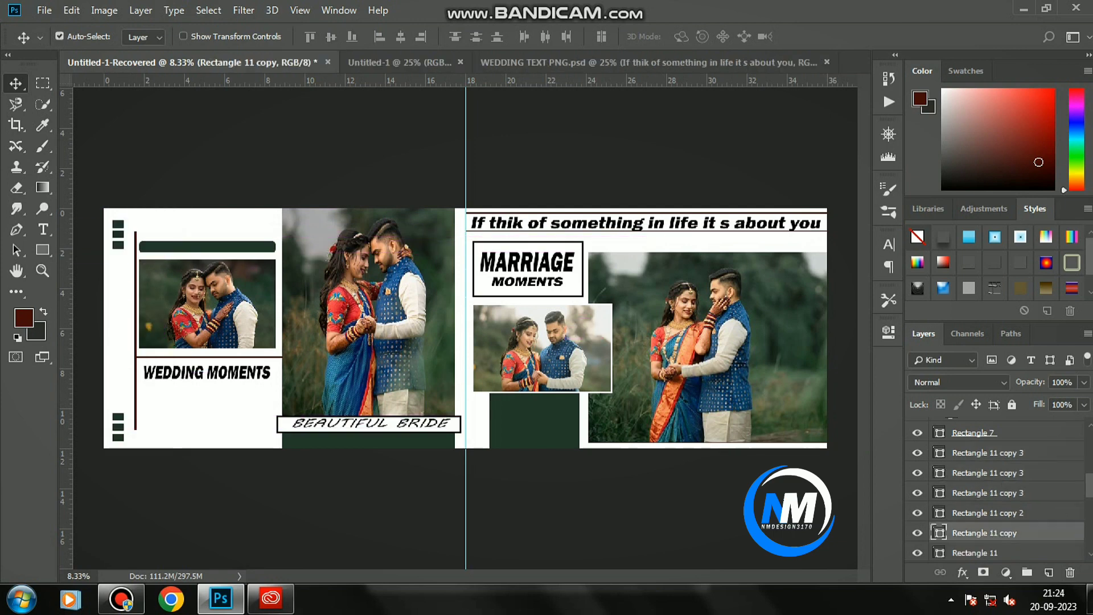
# - Merge the small squares into one shape, duplicate it twice, and arrange a stack of three
pyautogui.scroll(-1, 995, 496)
pyautogui.click(974, 512)
pyautogui.keyDown('shift'); pyautogui.click(988, 472); pyautogui.keyUp('shift')
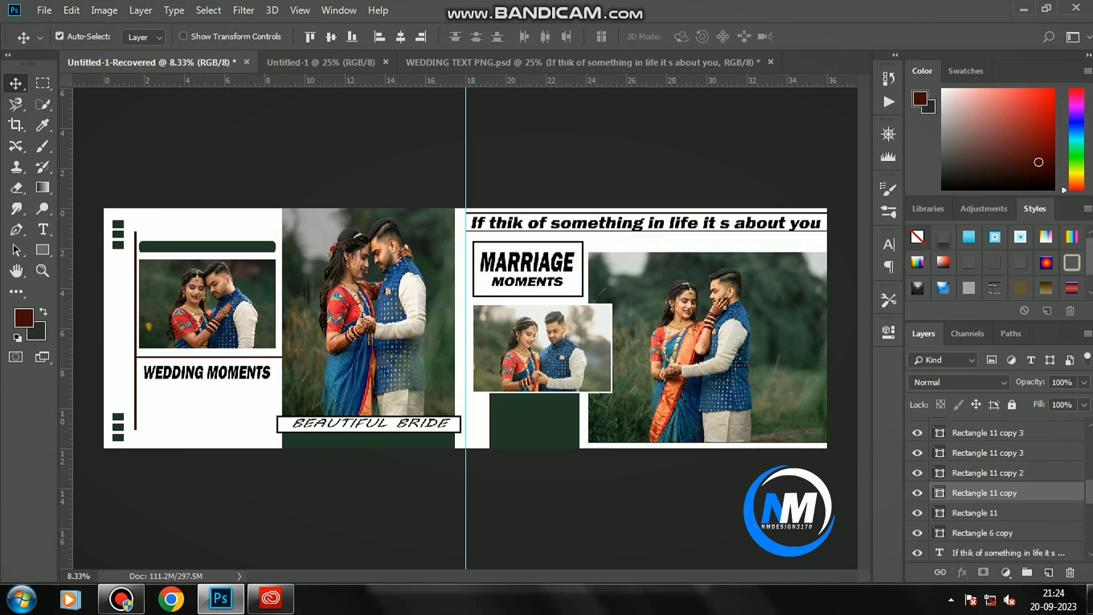
pyautogui.press('ctrl')
pyautogui.moveTo(207, 302); pyautogui.dragTo(207, 303)
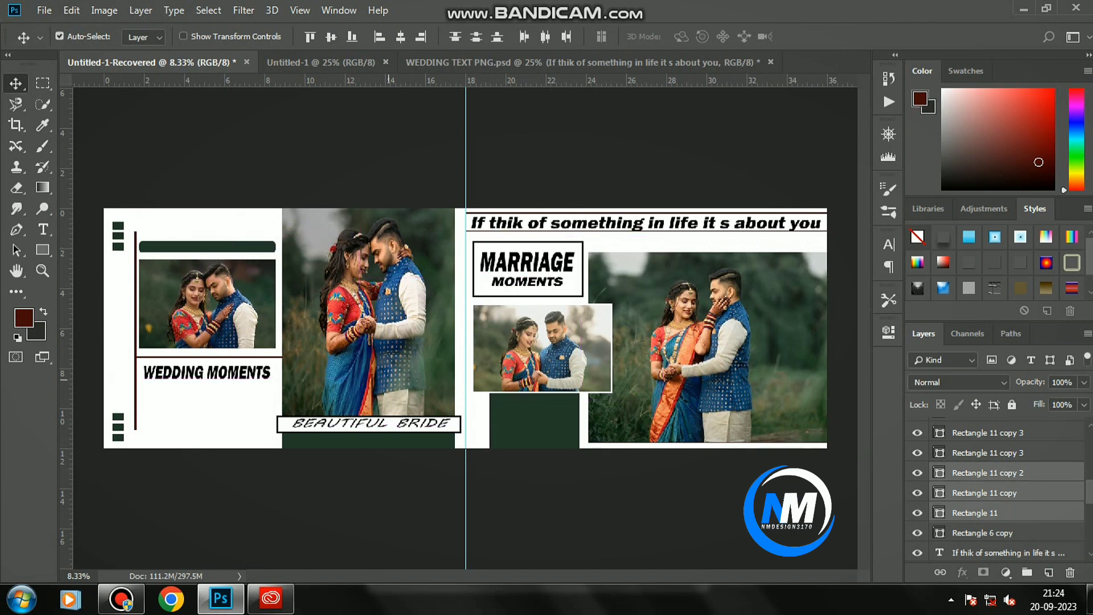
pyautogui.hotkey('ctrl', 'e')
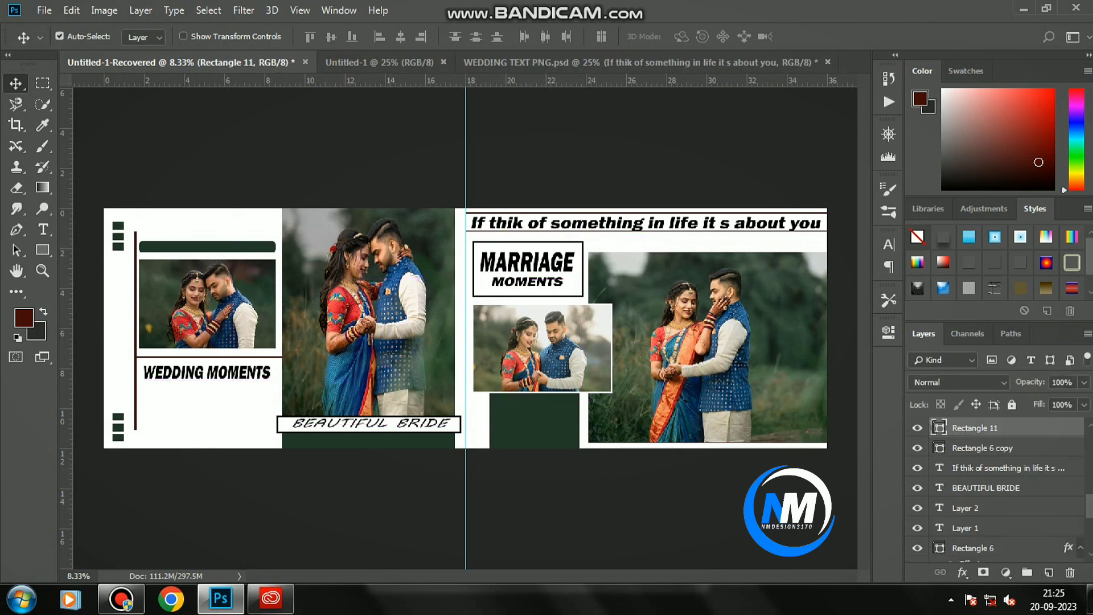
pyautogui.hotkey('ctrl', 'j')
pyautogui.hotkey('ctrl', 'j')
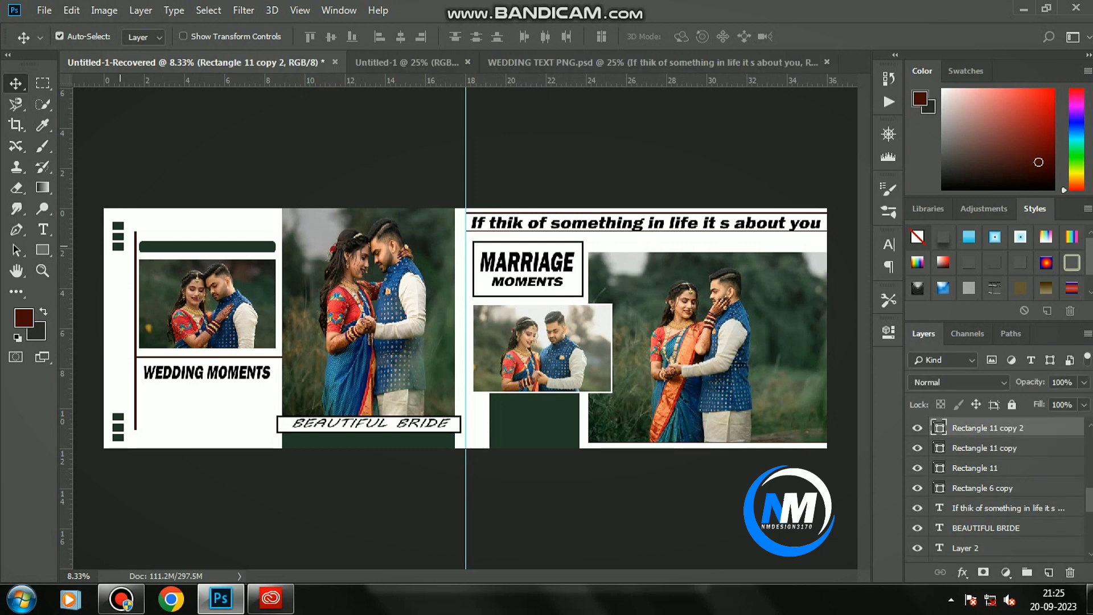
pyautogui.keyDown('shift'); pyautogui.click(974, 467); pyautogui.keyUp('shift')
pyautogui.moveTo(118, 231); pyautogui.dragTo(135, 430)
# - Add the thin connecting line layer and set dark green as the painting colour
pyautogui.press('u')
pyautogui.click(1048, 571)
pyautogui.press('v')
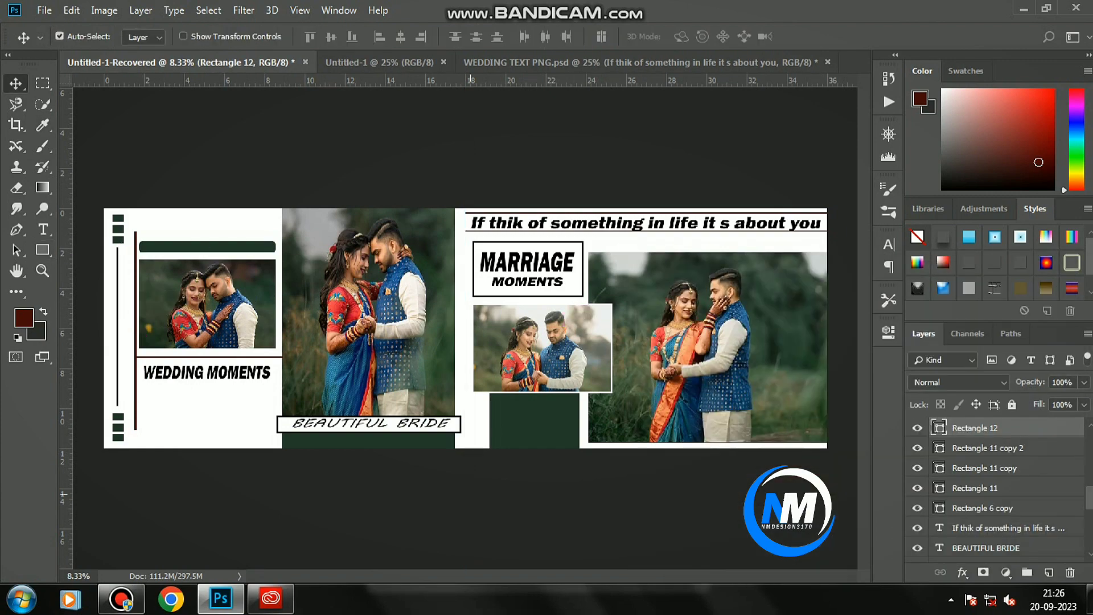
pyautogui.scroll(-10, 996, 490)
pyautogui.click(977, 554)
pyautogui.press('g')
pyautogui.click(23, 317)
pyautogui.click(534, 418)
pyautogui.press('Return')
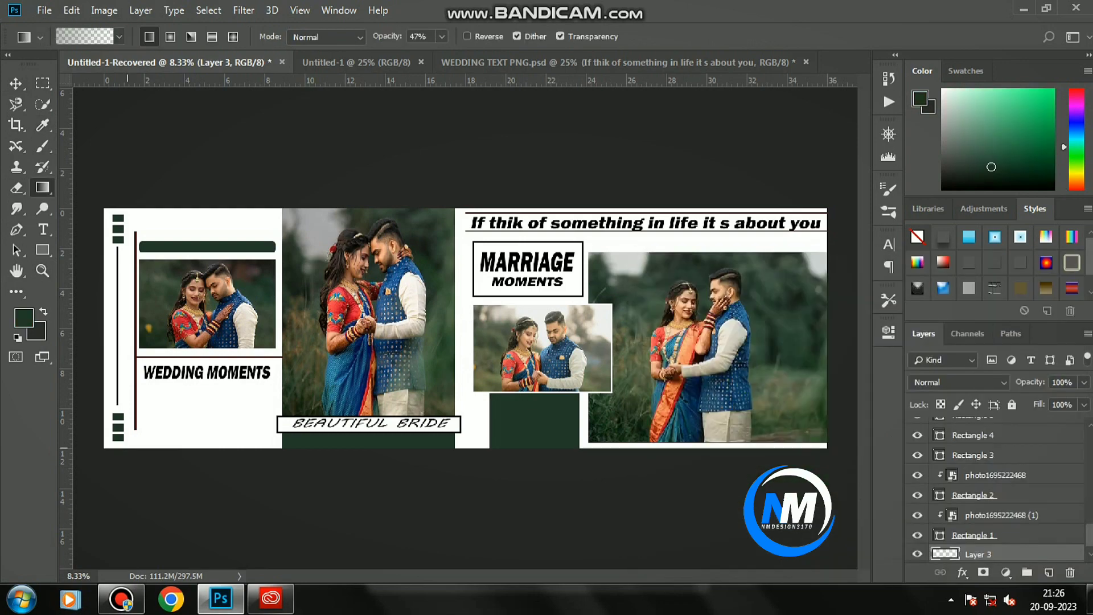